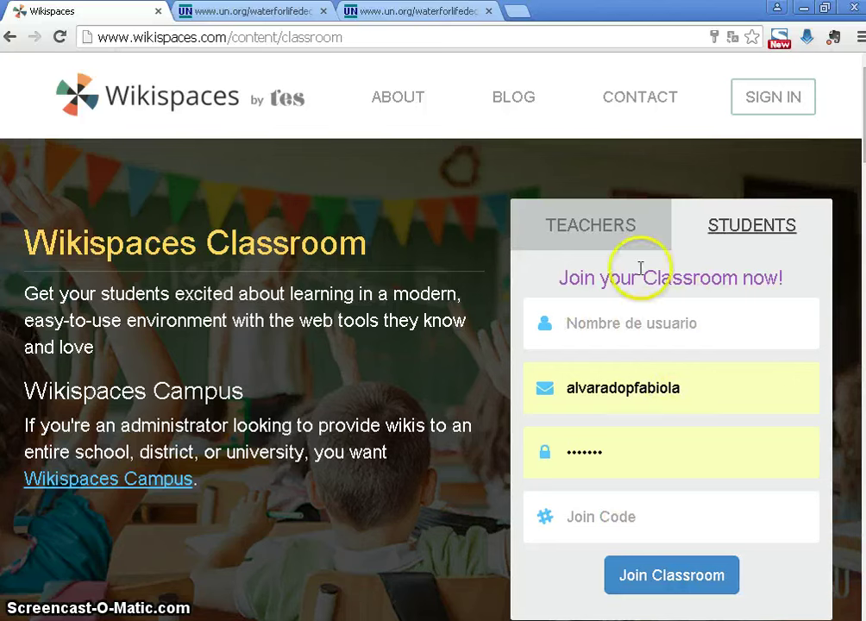
Switch the sign-up box to the Teachers form for creating a free Classroom
{"action": "left_click", "coordinate": [631, 229]}
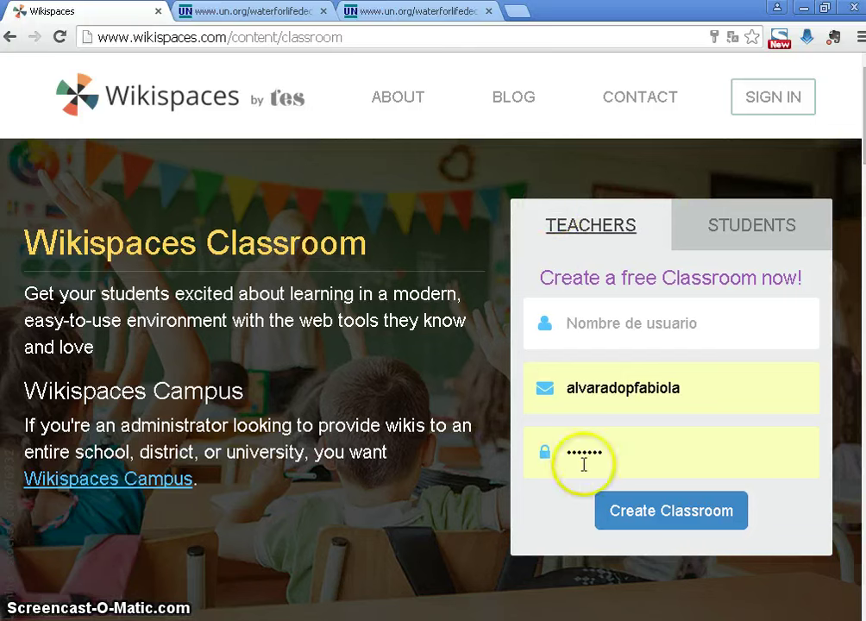
Clear the autofilled e-mail and password from the teacher sign-up form
{"action": "left_click", "coordinate": [714, 403]}
{"action": "mouse_move", "coordinate": [715, 398]}
{"action": "left_mouse_down"}
{"action": "mouse_move", "coordinate": [595, 402]}
{"action": "mouse_move", "coordinate": [714, 391]}
{"action": "left_mouse_up"}
{"action": "key", "text": "BackSpace"}
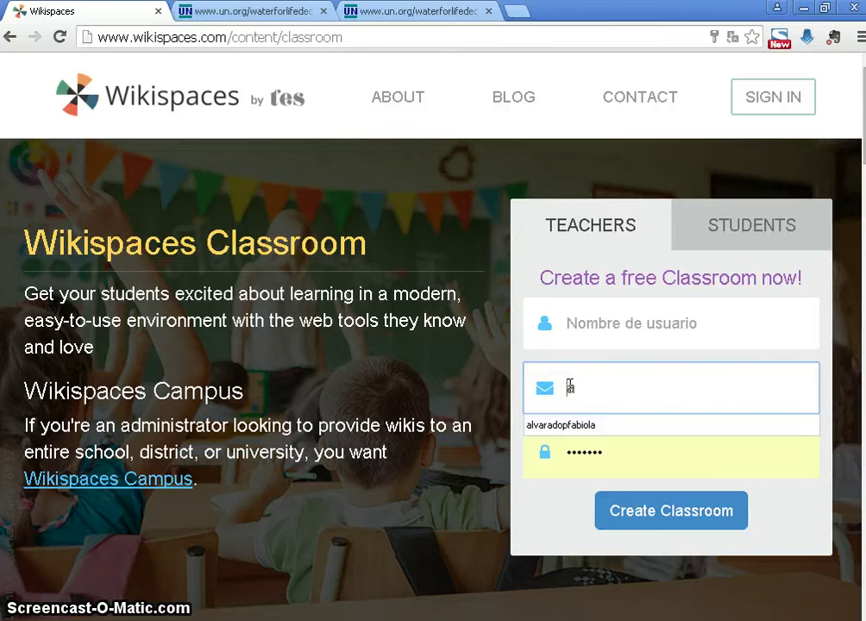
{"action": "key", "text": "BackSpace"}
{"action": "left_click_drag", "start_coordinate": [605, 458], "coordinate": [511, 460]}
{"action": "key", "text": "BackSpace"}
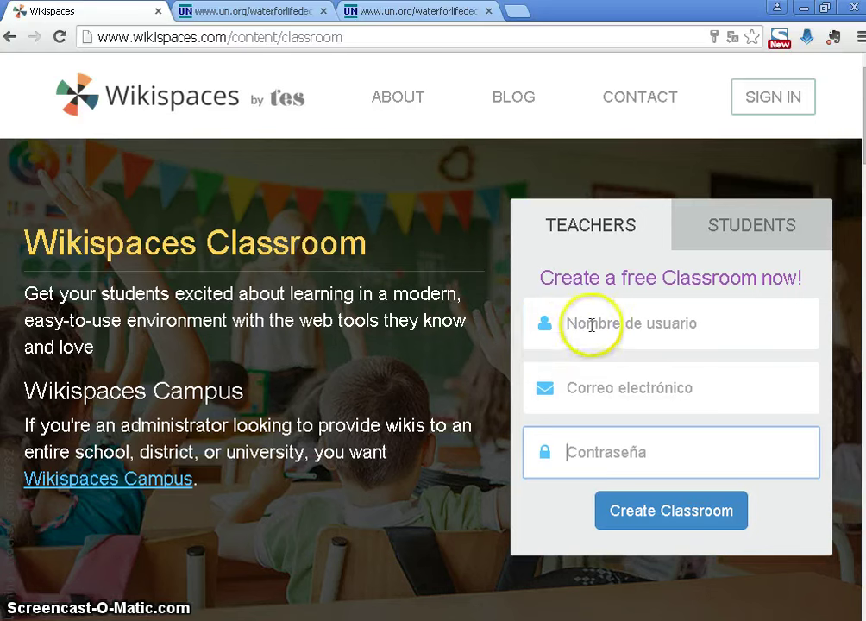
Enter a new username, e-mail and password, and try to create the classroom
{"action": "left_click", "coordinate": [592, 328]}
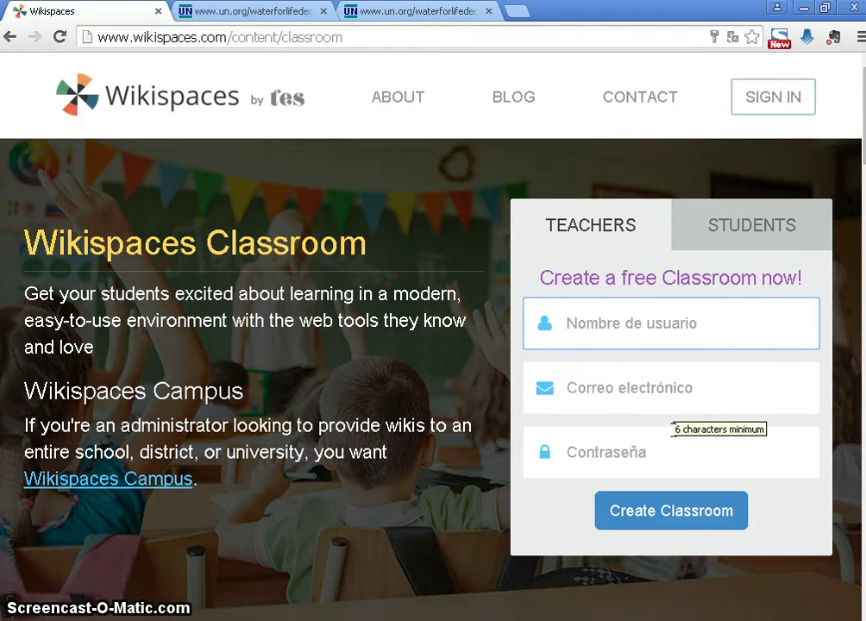
{"action": "type", "text": "Maria"}
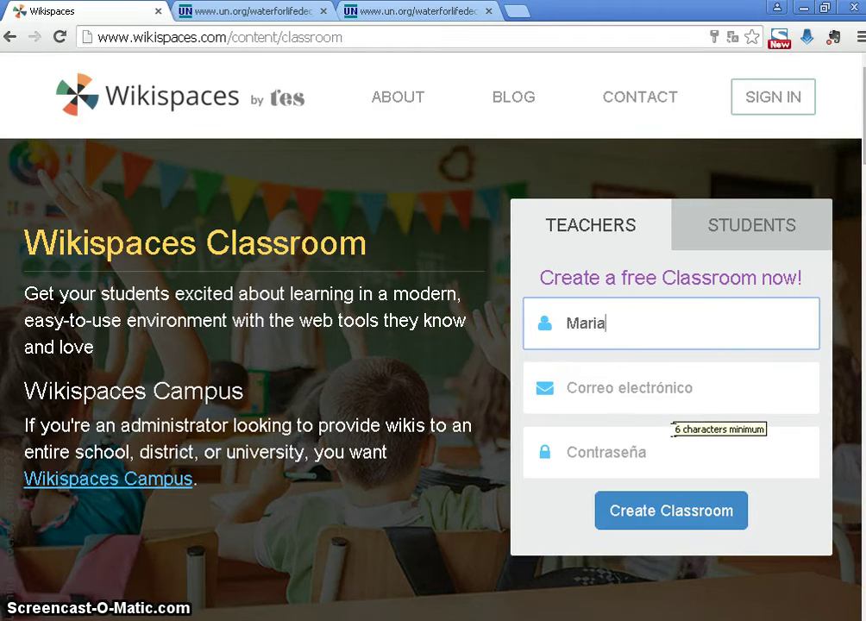
{"action": "left_click", "coordinate": [648, 388]}
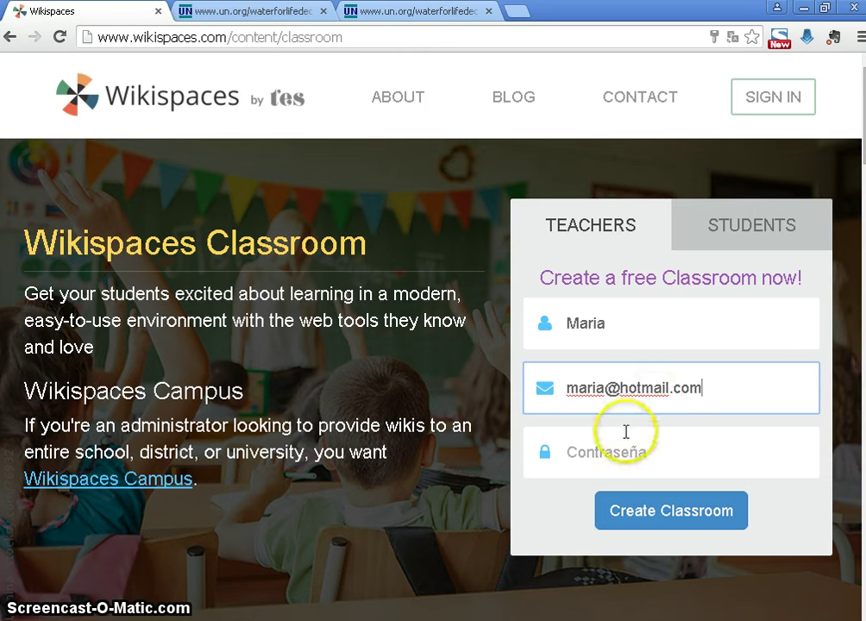
{"action": "left_click", "coordinate": [609, 454]}
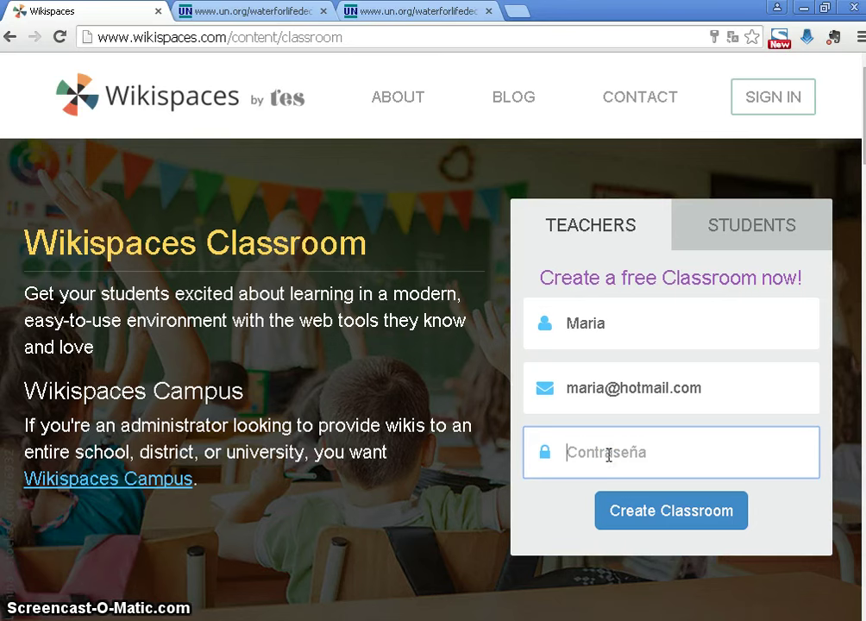
{"action": "left_click", "coordinate": [653, 526]}
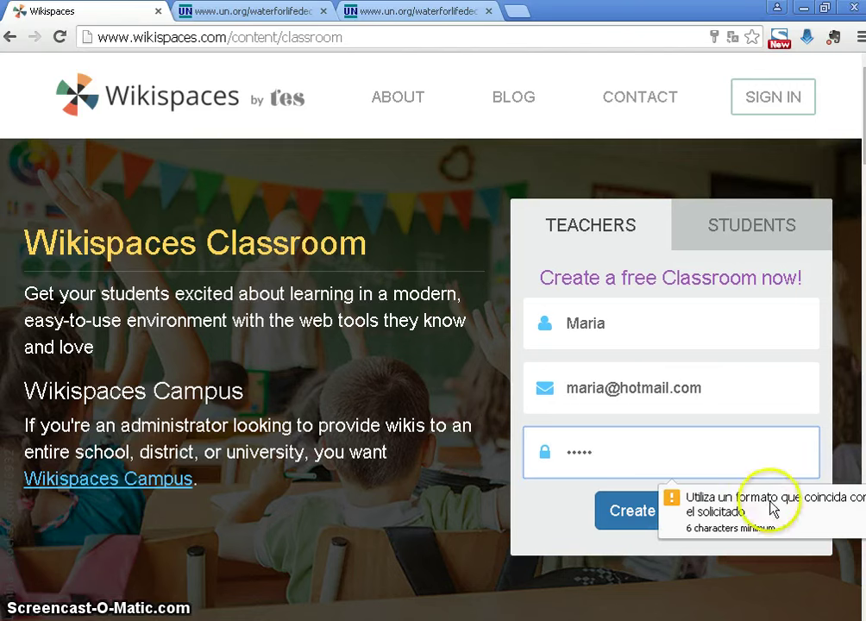
{"action": "left_click", "coordinate": [769, 507]}
Replace the too-short password with a 9-character one and submit the sign-up
{"action": "left_click", "coordinate": [653, 450]}
{"action": "left_click_drag", "start_coordinate": [653, 450], "coordinate": [546, 466]}
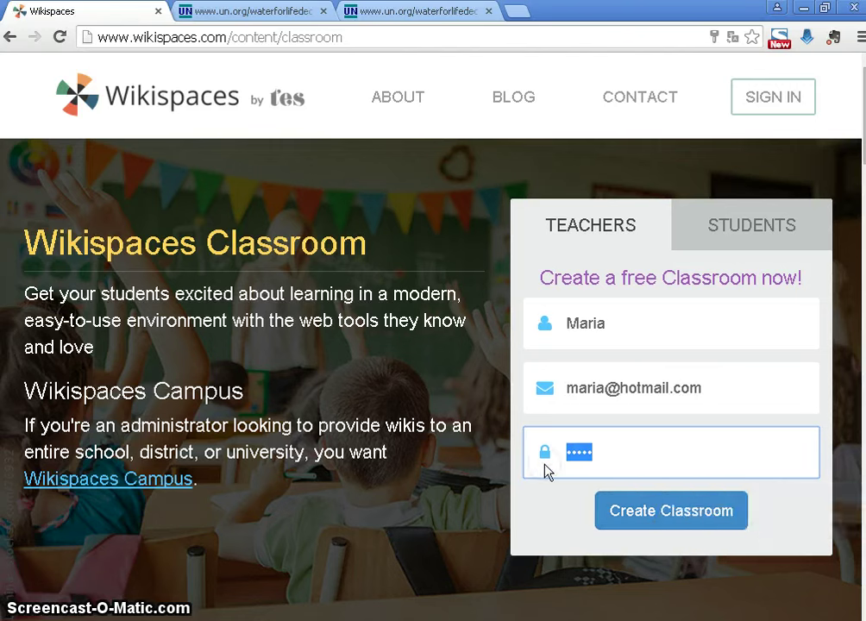
{"action": "type", "text": "•••••••••"}
{"action": "left_click", "coordinate": [690, 535]}
{"action": "left_click", "coordinate": [693, 518]}
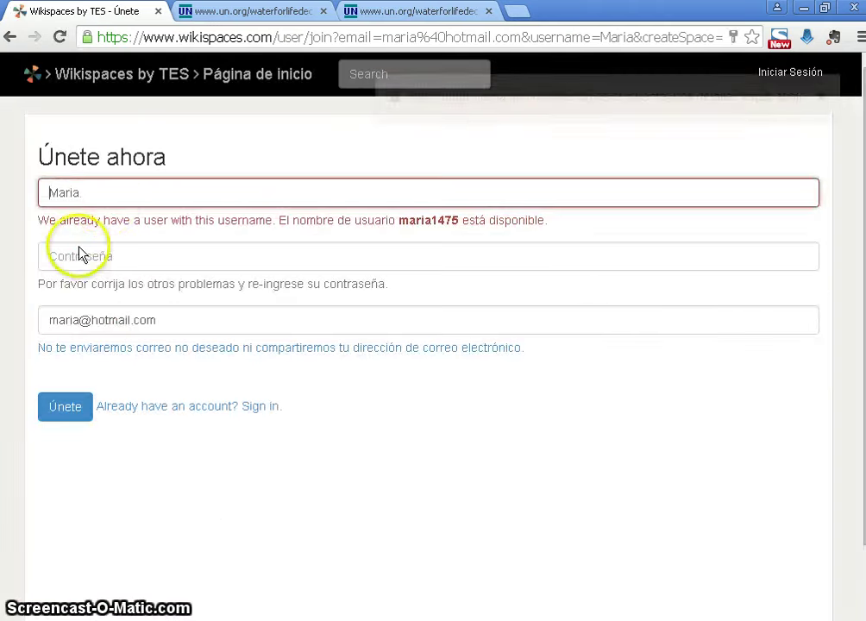
Edit the rejected username, re-enter the password and resubmit the join form
{"action": "left_click", "coordinate": [114, 193]}
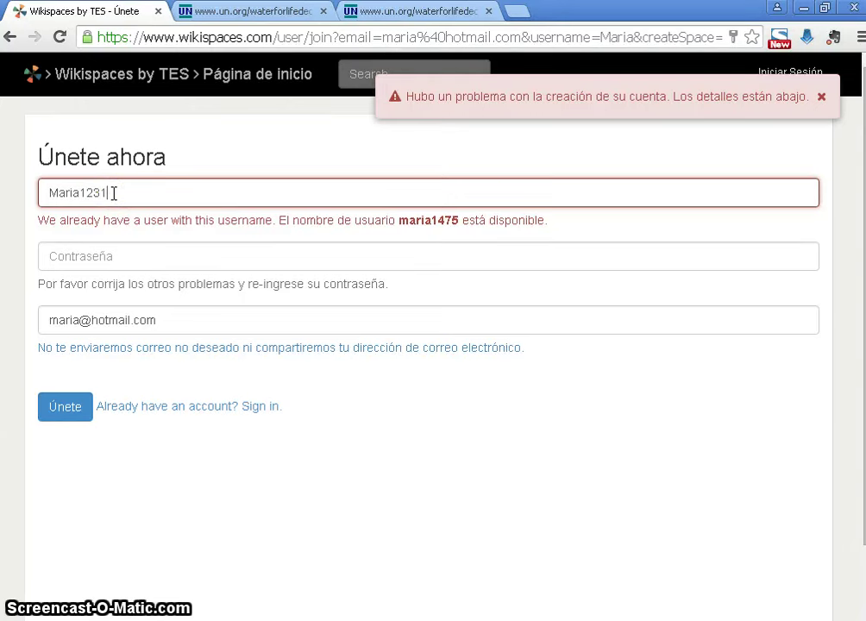
{"action": "left_click", "coordinate": [89, 257]}
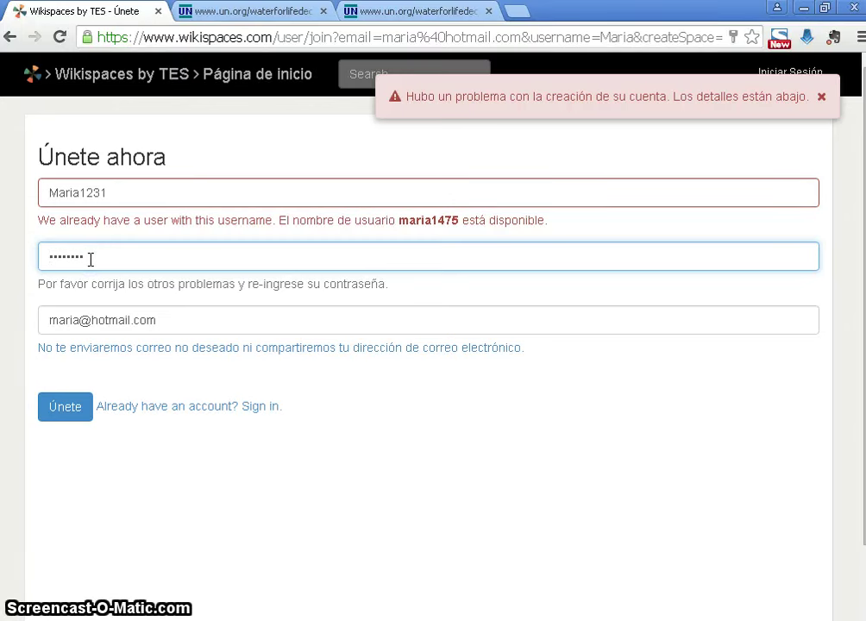
{"action": "left_click", "coordinate": [60, 418]}
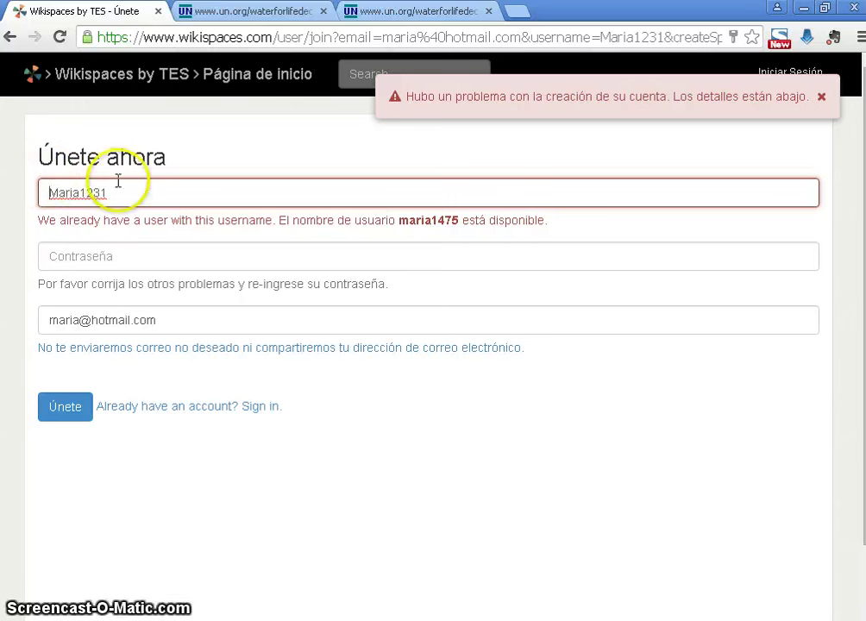
Switch to the suggested available username, retype the password and submit with Únete
{"action": "left_click", "coordinate": [125, 193]}
{"action": "left_click_drag", "start_coordinate": [106, 191], "coordinate": [101, 191]}
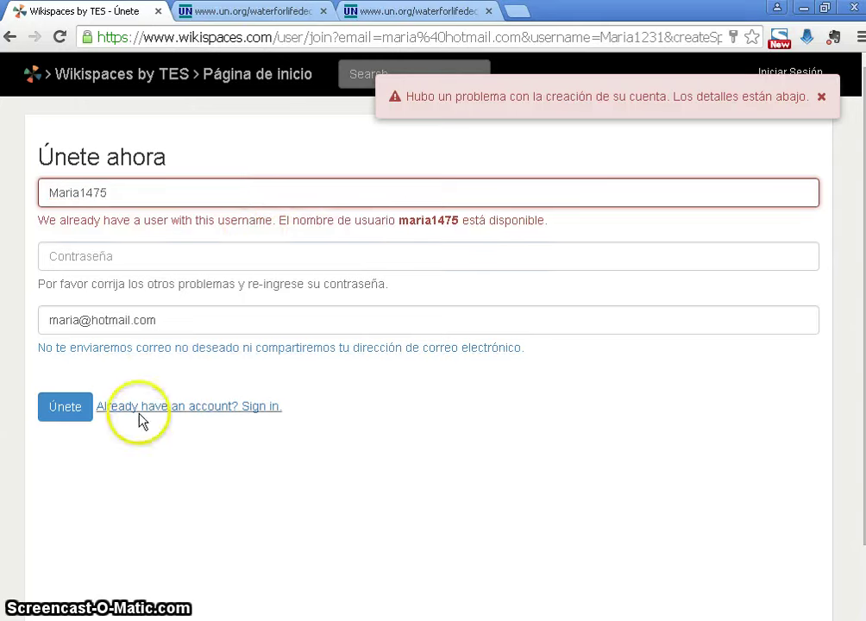
{"action": "left_click", "coordinate": [66, 406]}
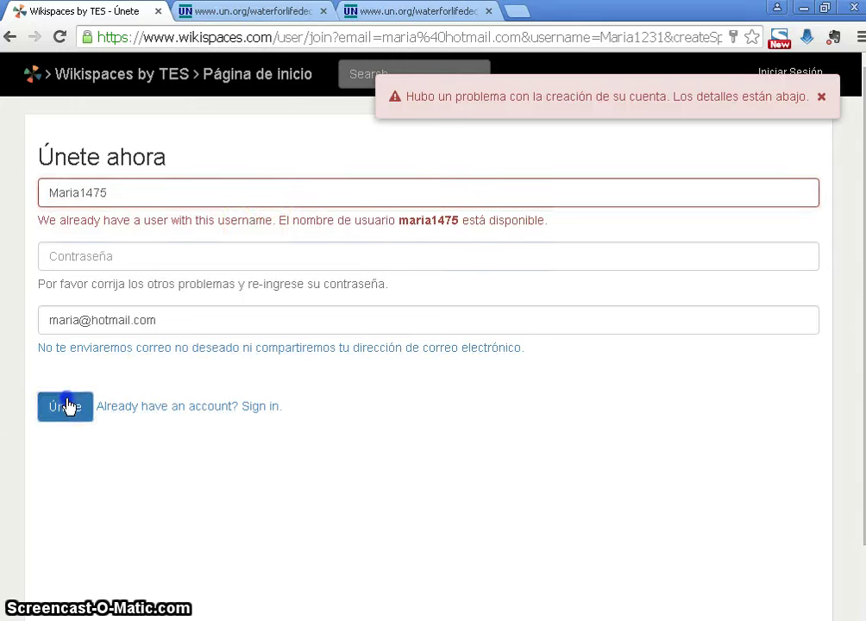
{"action": "left_click", "coordinate": [145, 252]}
{"action": "type", "text": "12"}
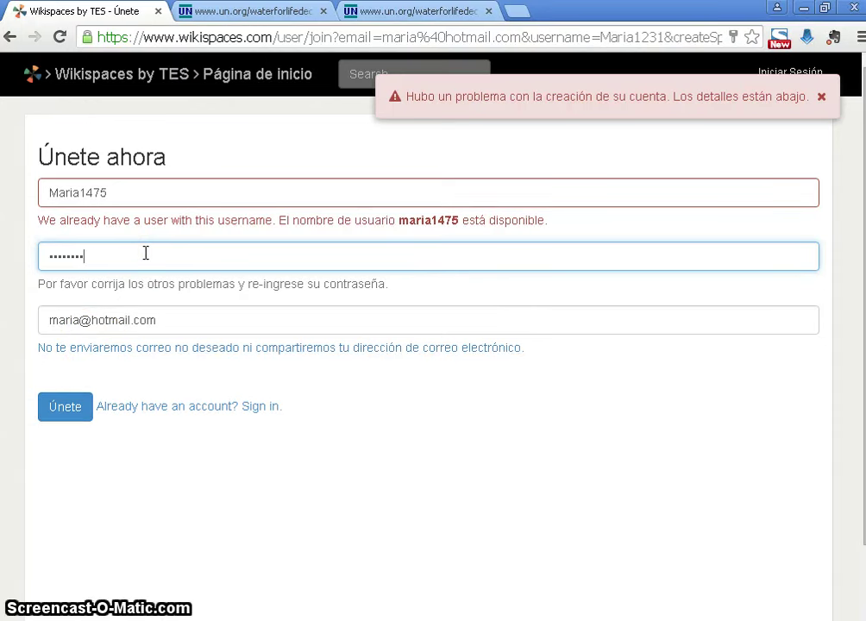
{"action": "left_click", "coordinate": [76, 411]}
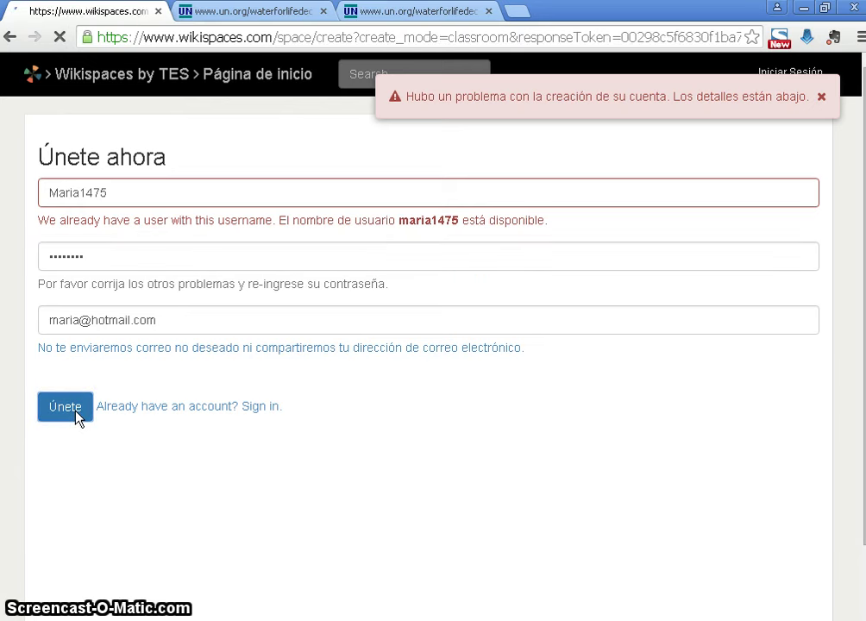
Decline Chrome's password save, close the account-created notice, and keep España as country
{"action": "left_click", "coordinate": [251, 186]}
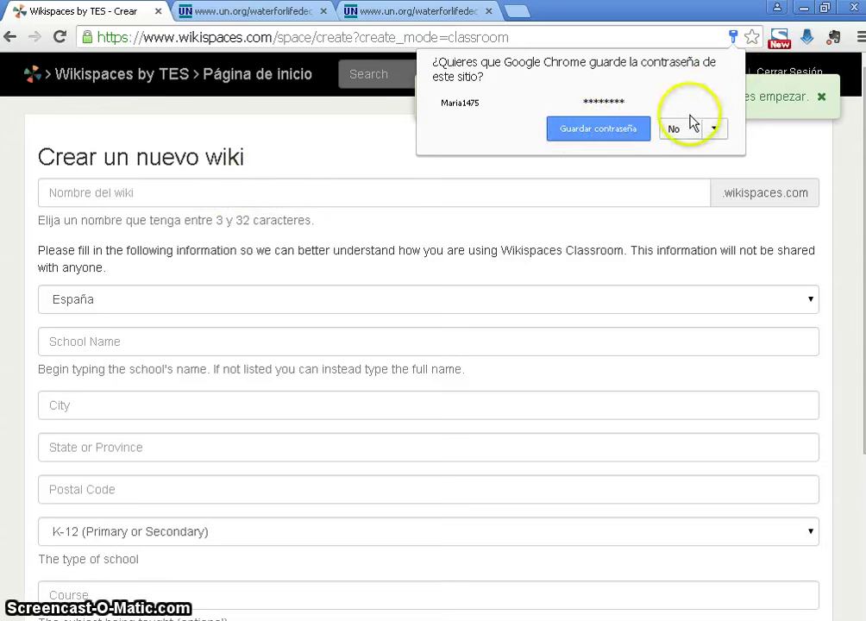
{"action": "left_click", "coordinate": [688, 129]}
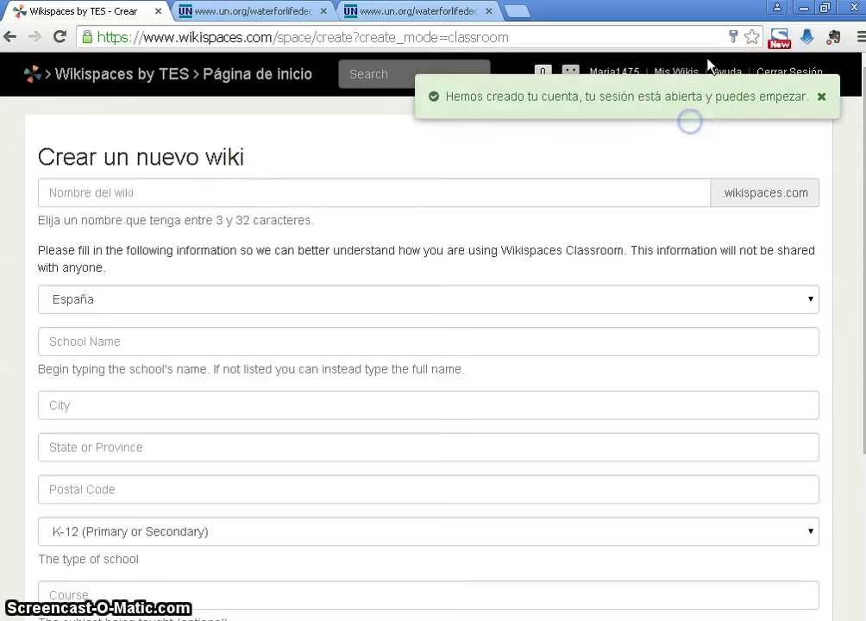
{"action": "left_click", "coordinate": [822, 96]}
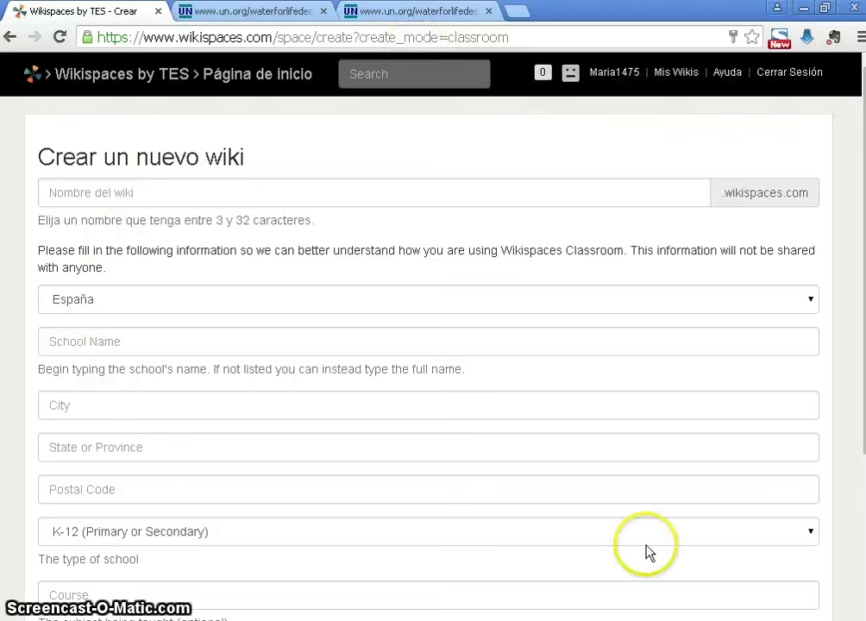
{"action": "left_click", "coordinate": [205, 189]}
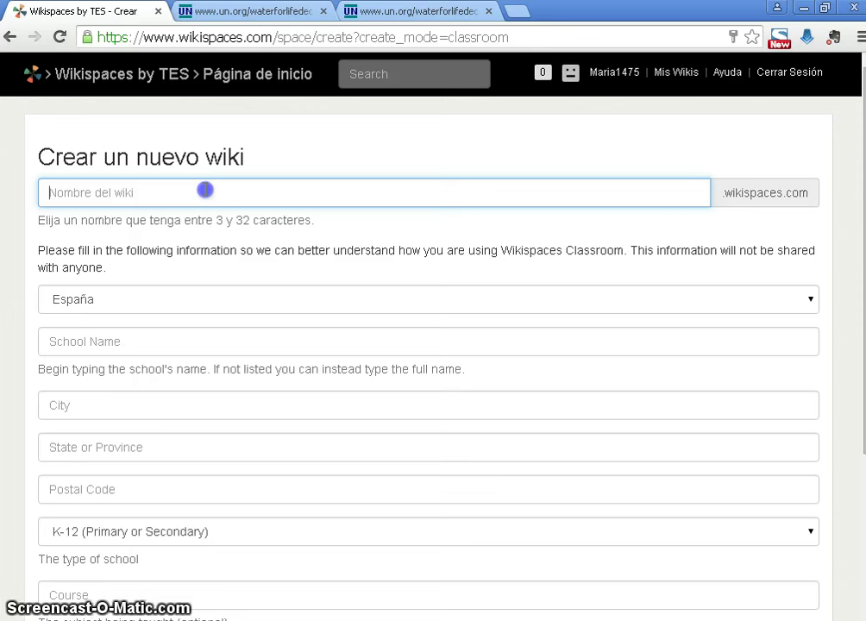
{"action": "left_click", "coordinate": [153, 298]}
{"action": "left_click", "coordinate": [153, 297]}
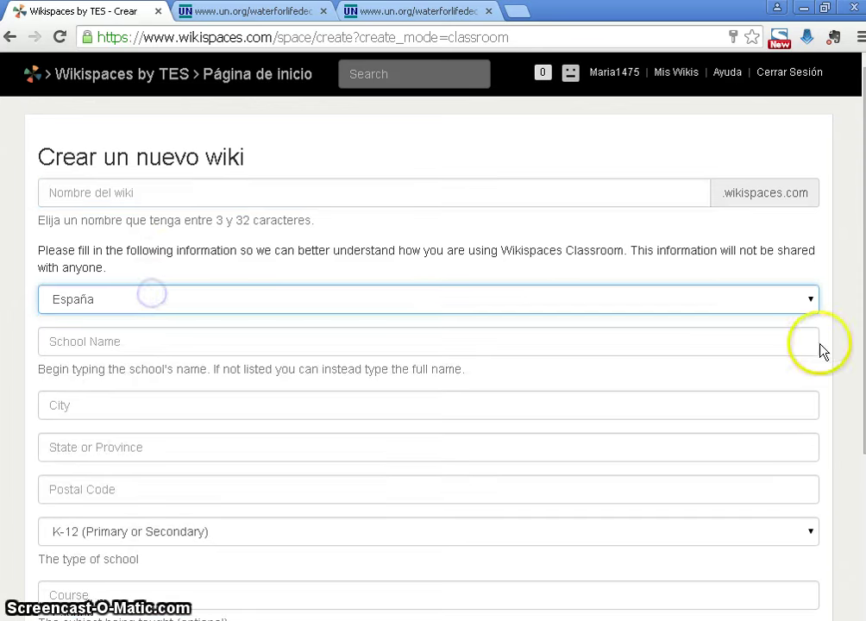
Log out, sign back in with the saved credentials, and start a new wiki from the dashboard
{"action": "left_click", "coordinate": [788, 79]}
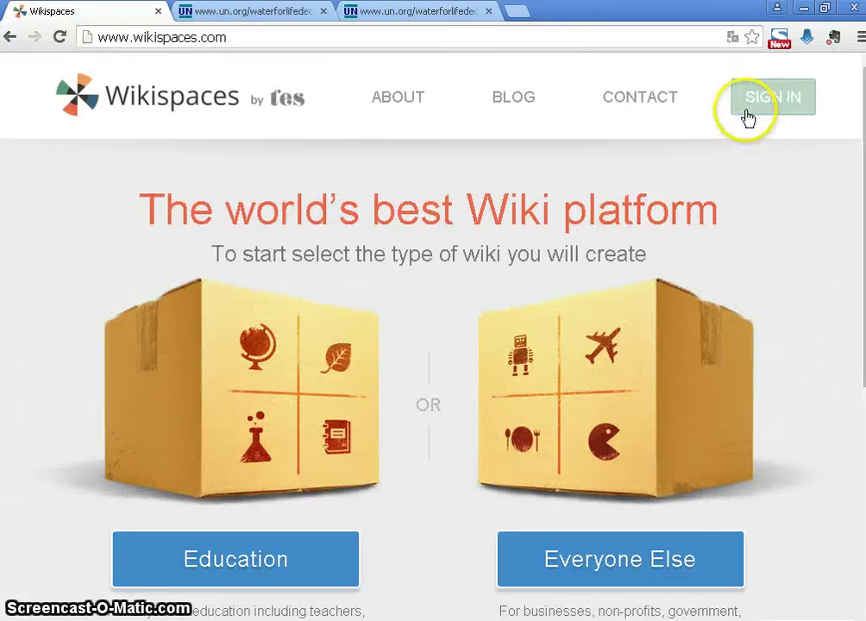
{"action": "left_click", "coordinate": [747, 118]}
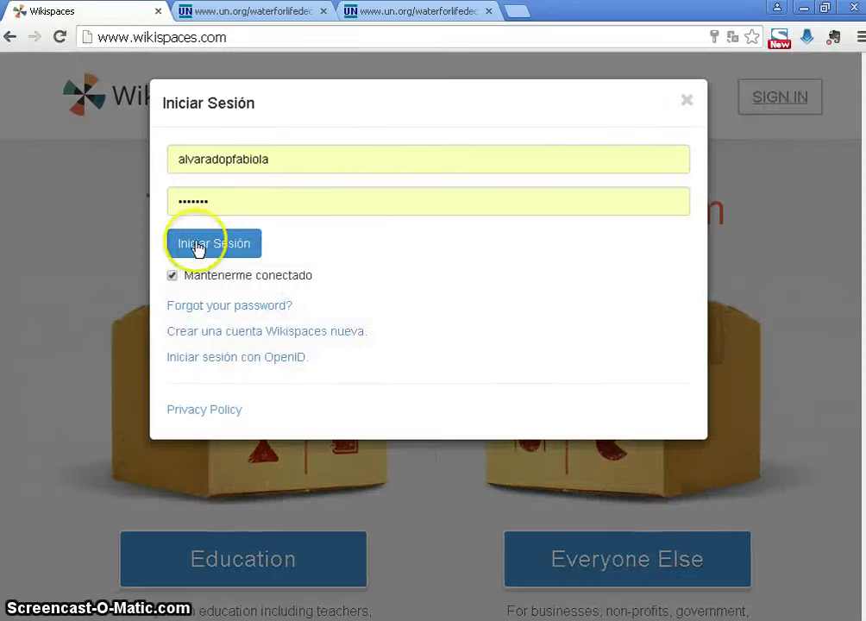
{"action": "left_click", "coordinate": [198, 247]}
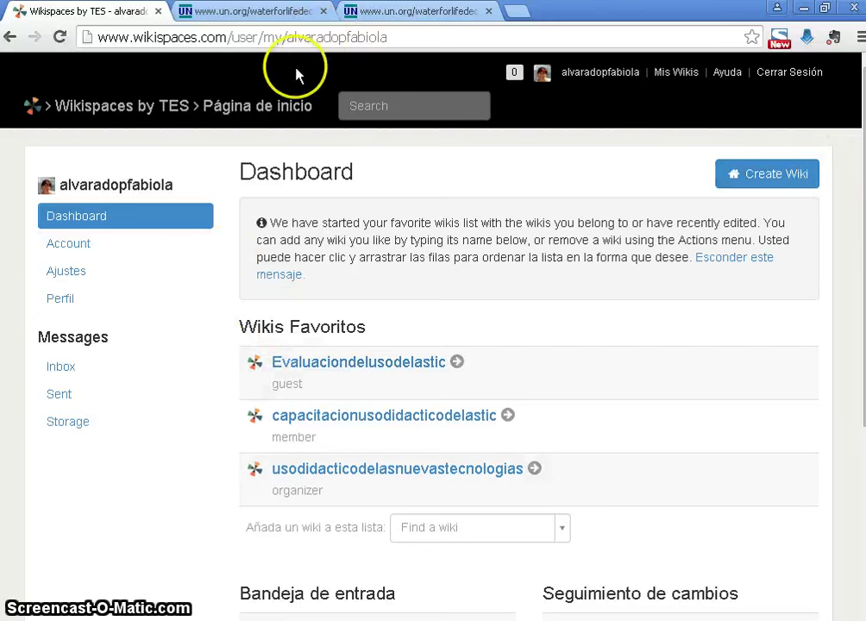
{"action": "left_click", "coordinate": [762, 175]}
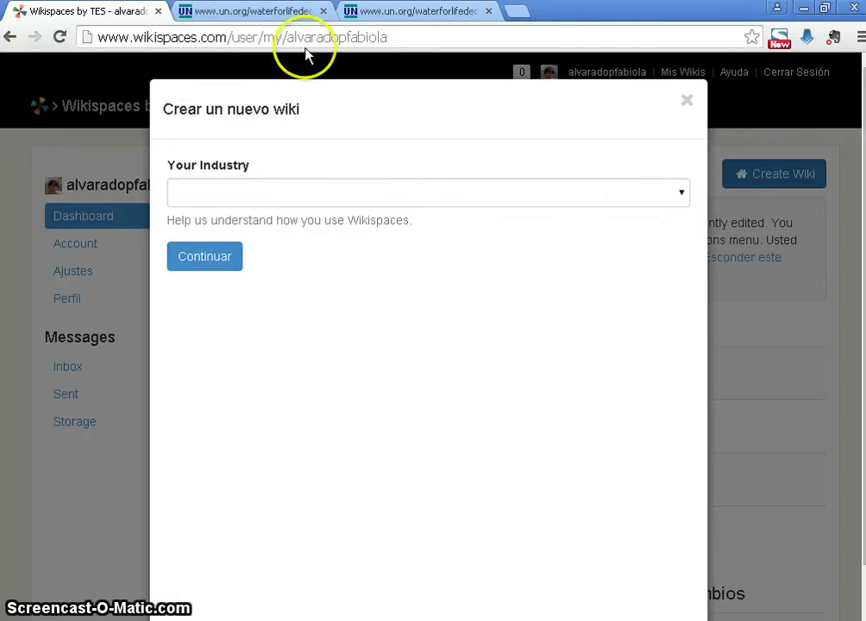
Choose Educación K-12 as the industry and name the wiki naturales4alvarado
{"action": "left_click", "coordinate": [641, 198]}
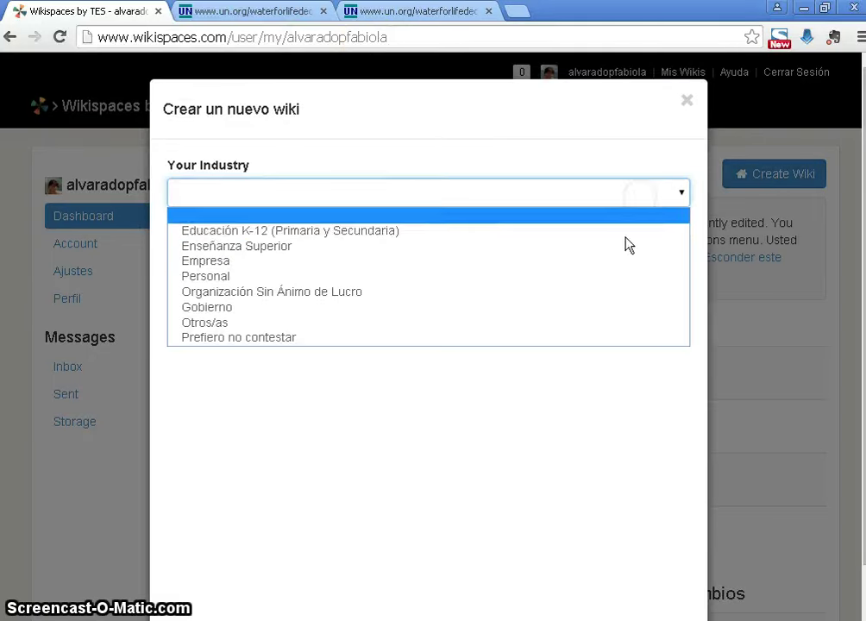
{"action": "left_click", "coordinate": [613, 231]}
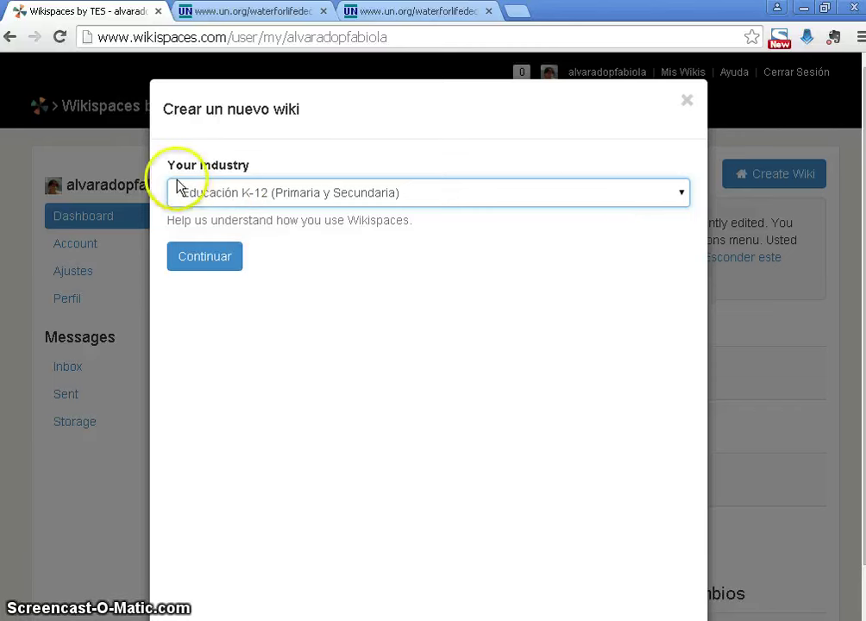
{"action": "left_click", "coordinate": [201, 259]}
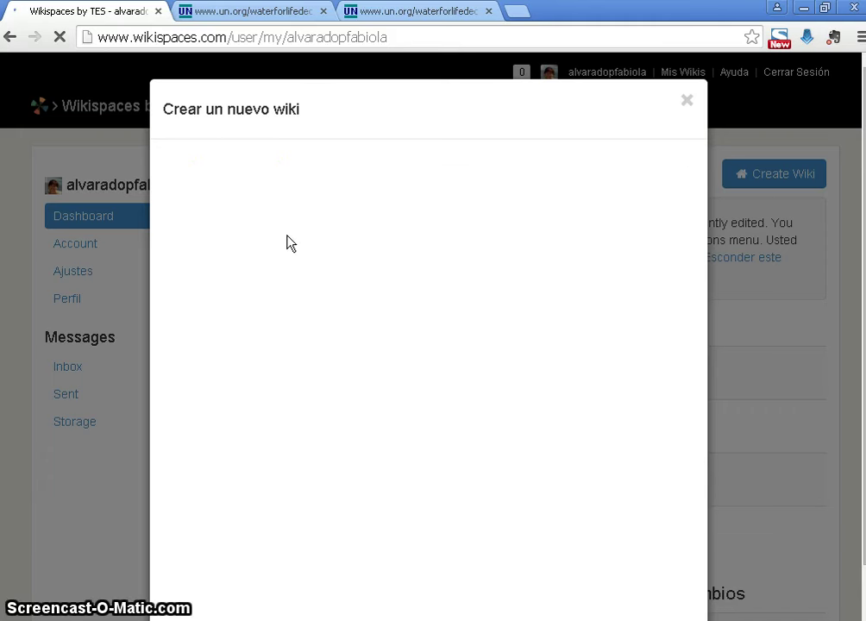
{"action": "left_click", "coordinate": [460, 174]}
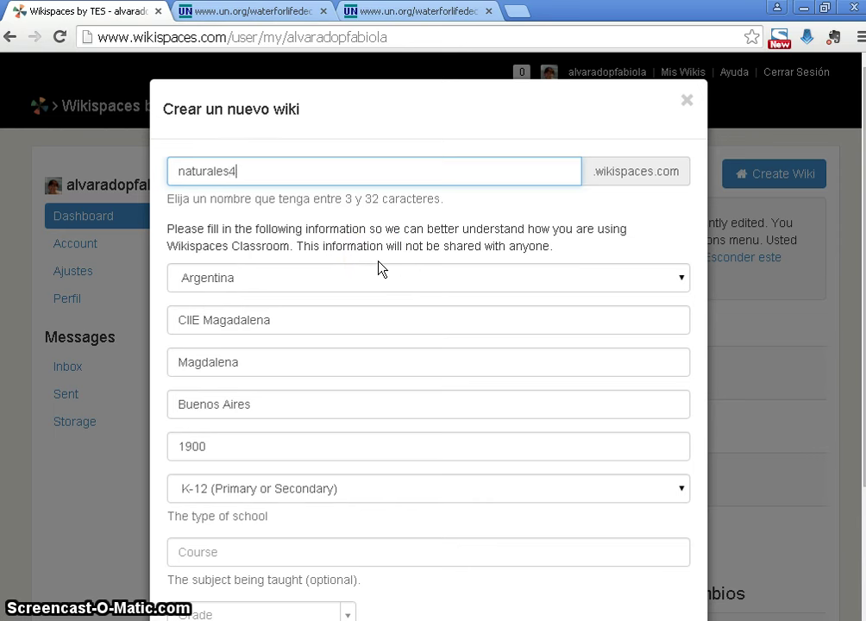
{"action": "type", "text": "l"}
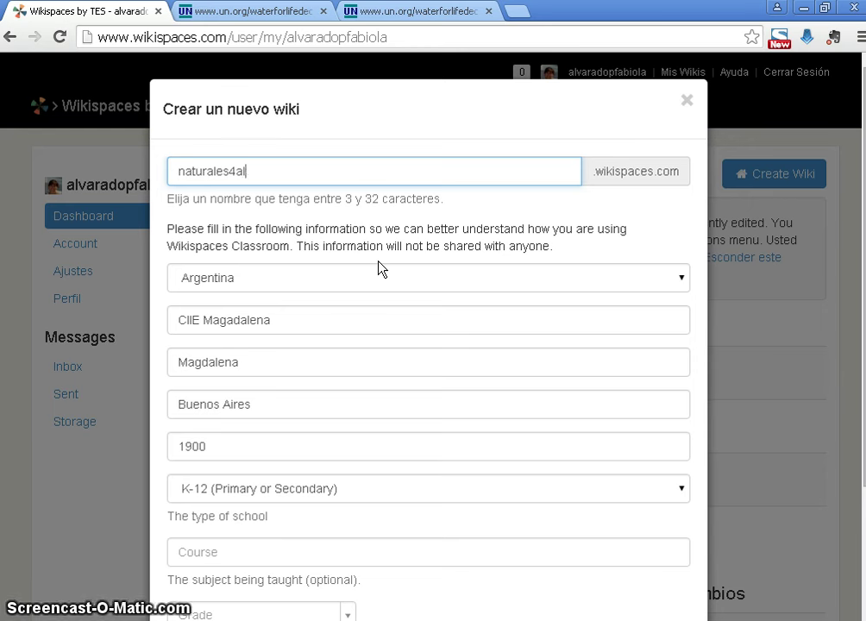
{"action": "type", "text": "varado"}
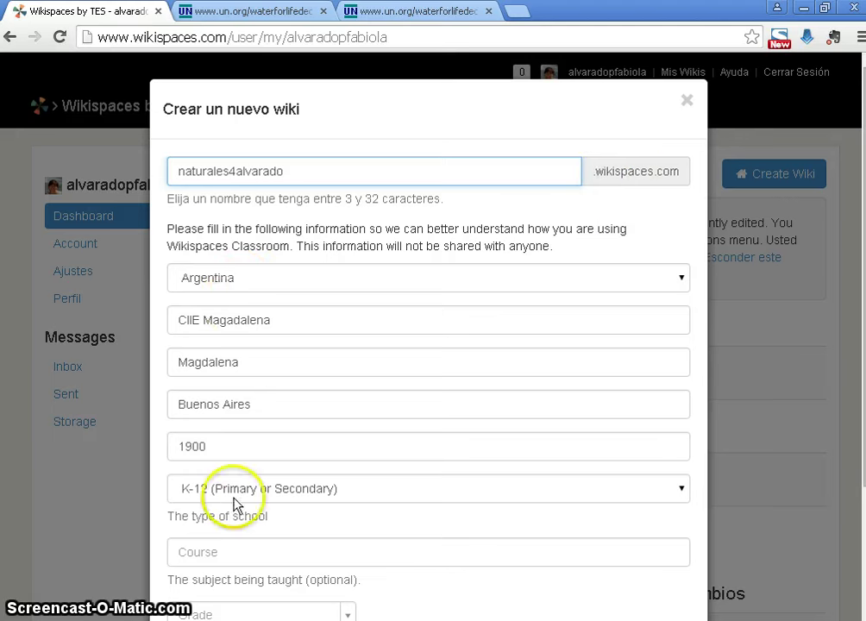
{"action": "scroll", "coordinate": [429, 345], "scroll_direction": "down", "scroll_amount": 3}
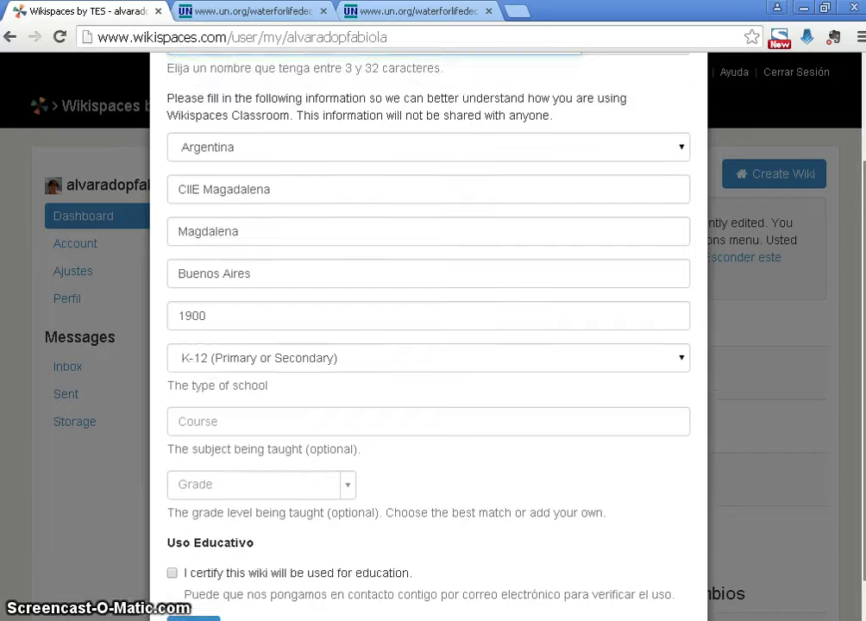
{"action": "scroll", "coordinate": [429, 345], "scroll_direction": "up", "scroll_amount": 3}
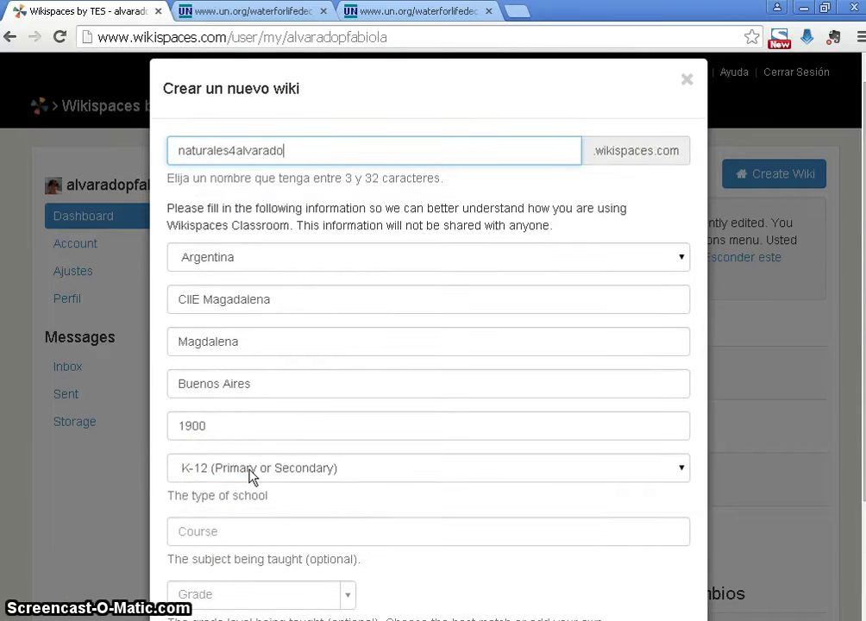
Set course to pública and grade 10, certify educational use, and create the wiki
{"action": "left_click", "coordinate": [238, 535]}
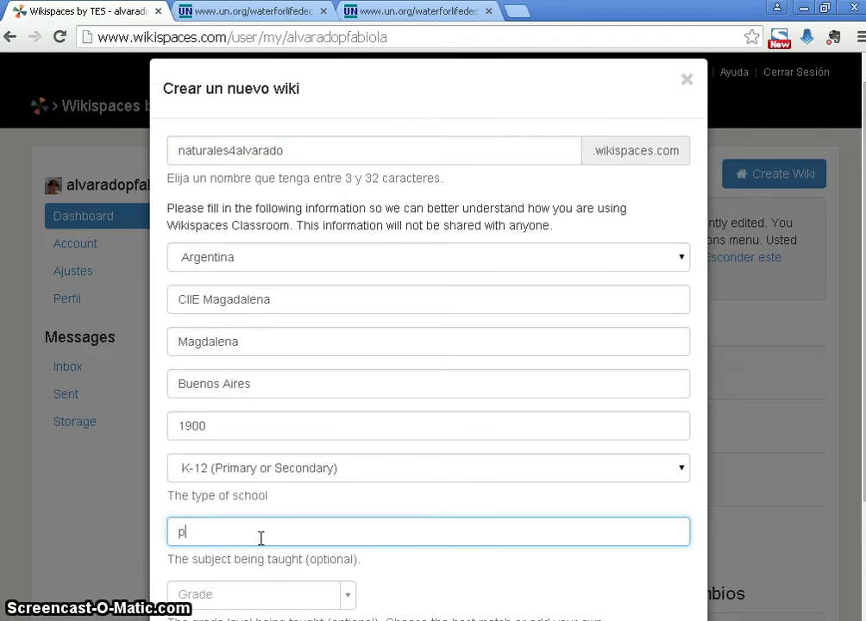
{"action": "type", "text": "públiv"}
{"action": "left_click", "coordinate": [348, 602]}
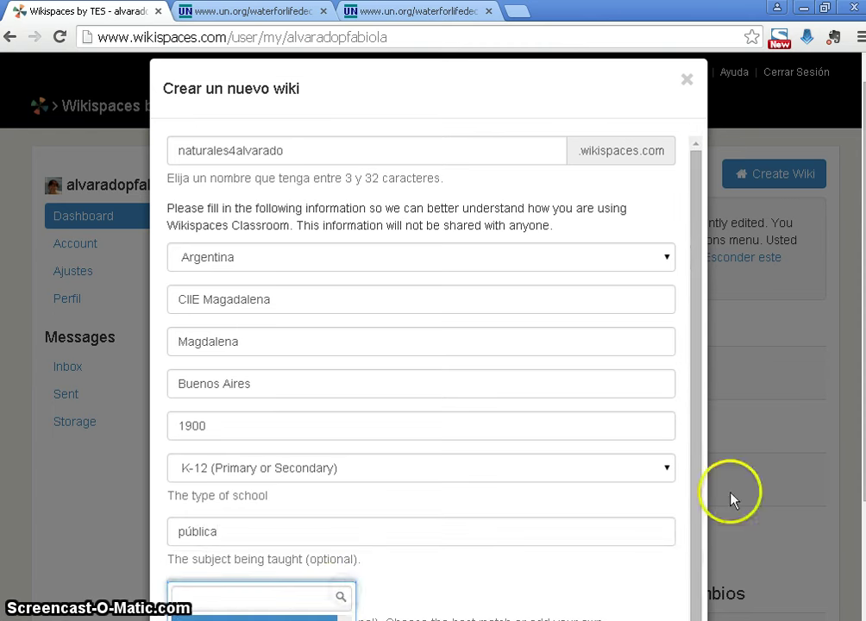
{"action": "scroll", "coordinate": [730, 500], "scroll_direction": "down", "scroll_amount": 2}
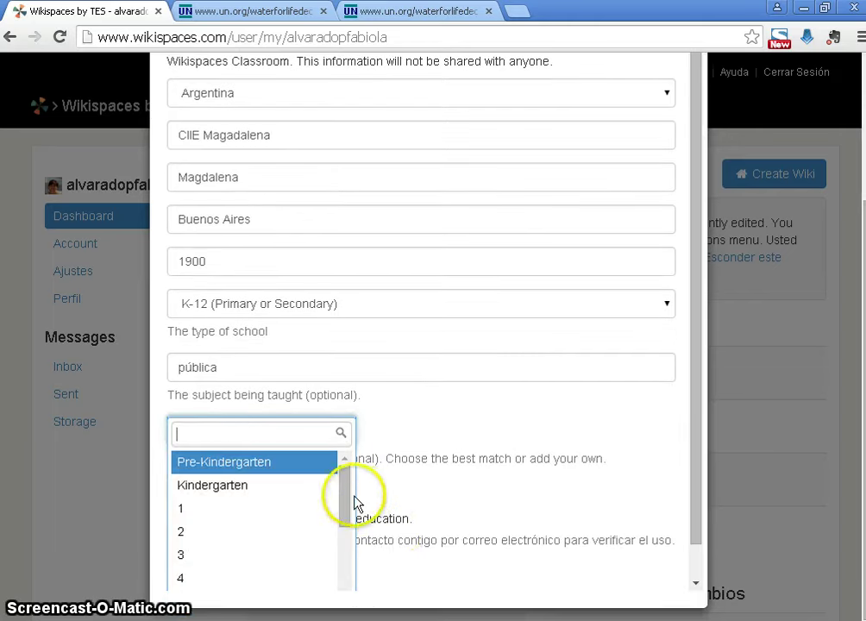
{"action": "left_click_drag", "start_coordinate": [343, 534], "coordinate": [332, 590]}
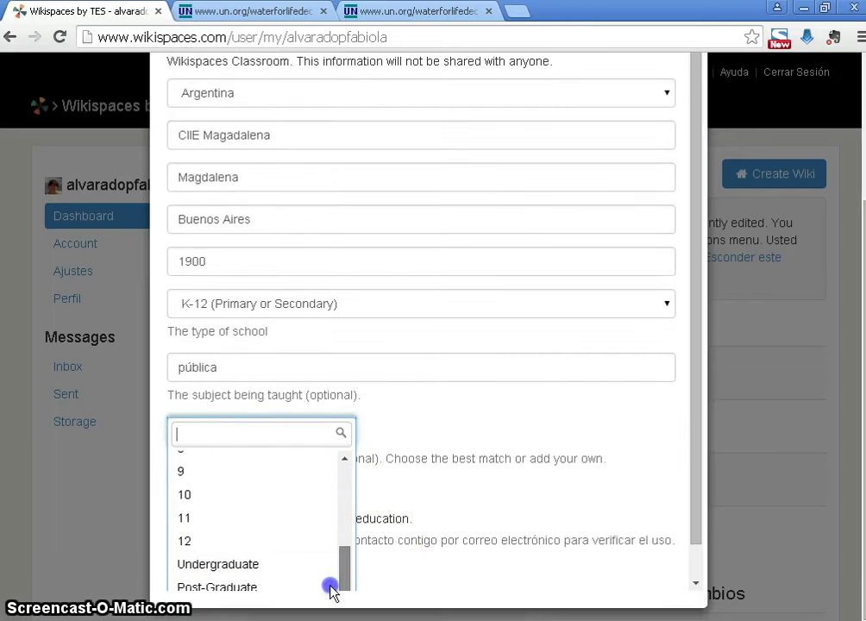
{"action": "left_click", "coordinate": [196, 504]}
{"action": "left_click", "coordinate": [172, 488]}
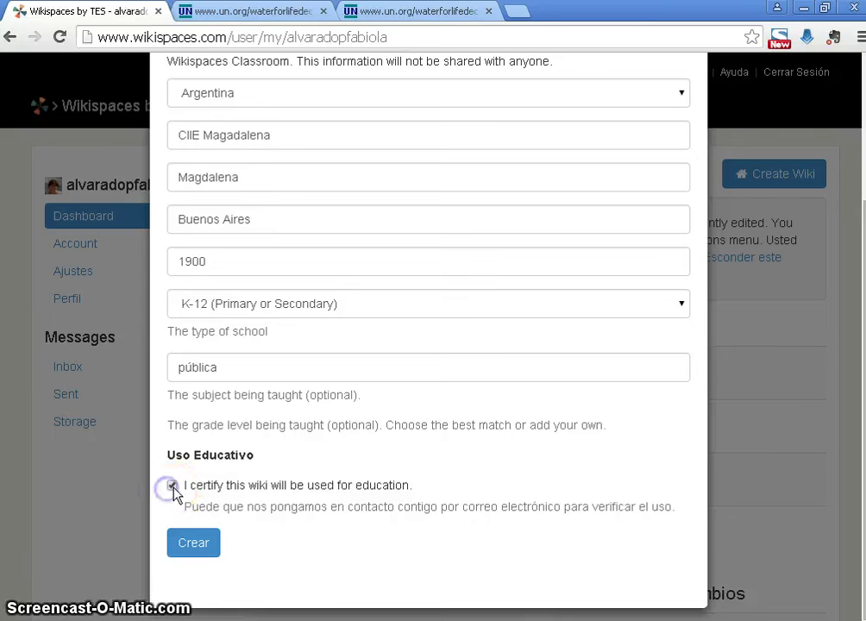
{"action": "left_click", "coordinate": [182, 546]}
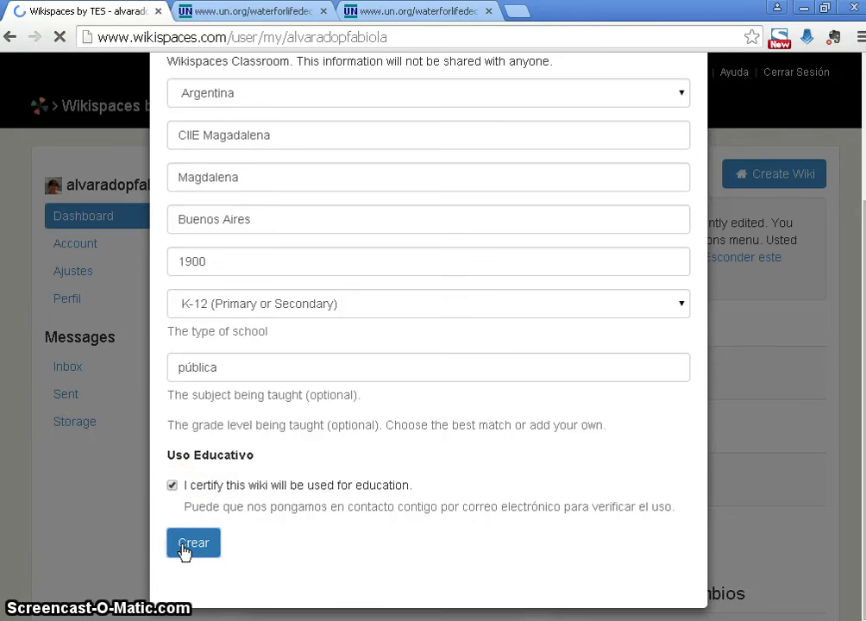
{"action": "left_click", "coordinate": [309, 542]}
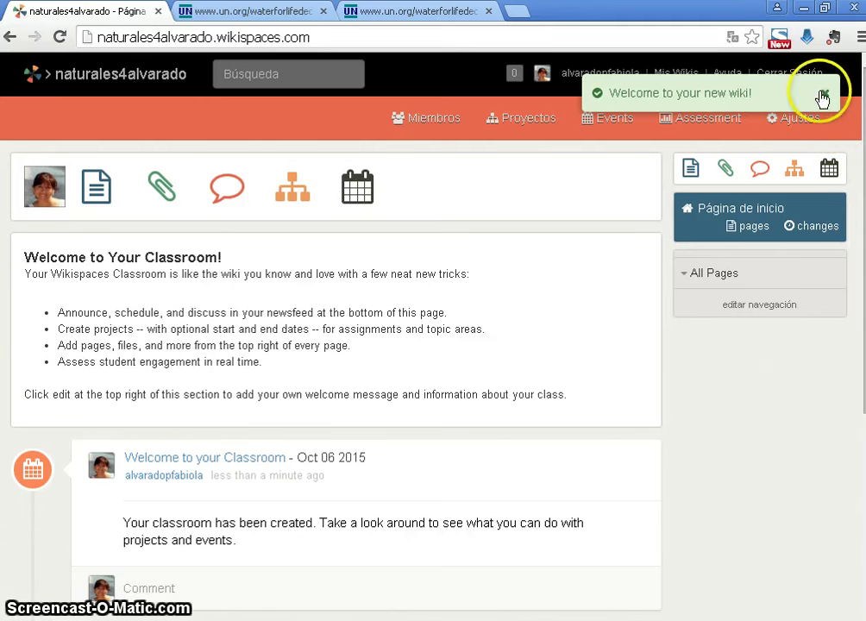
Dismiss the welcome notice and translate the wiki home page into Spanish
{"action": "left_click", "coordinate": [824, 92]}
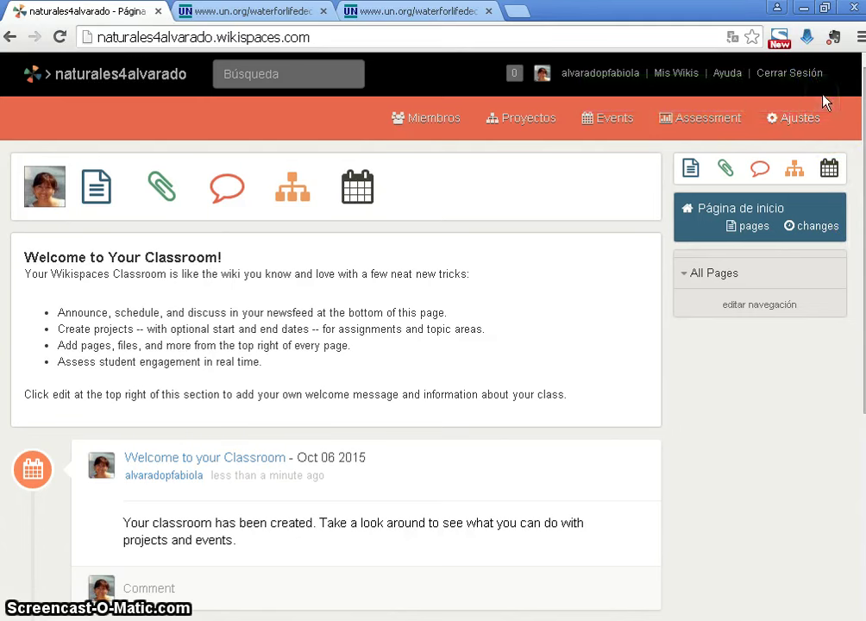
{"action": "left_click", "coordinate": [732, 41]}
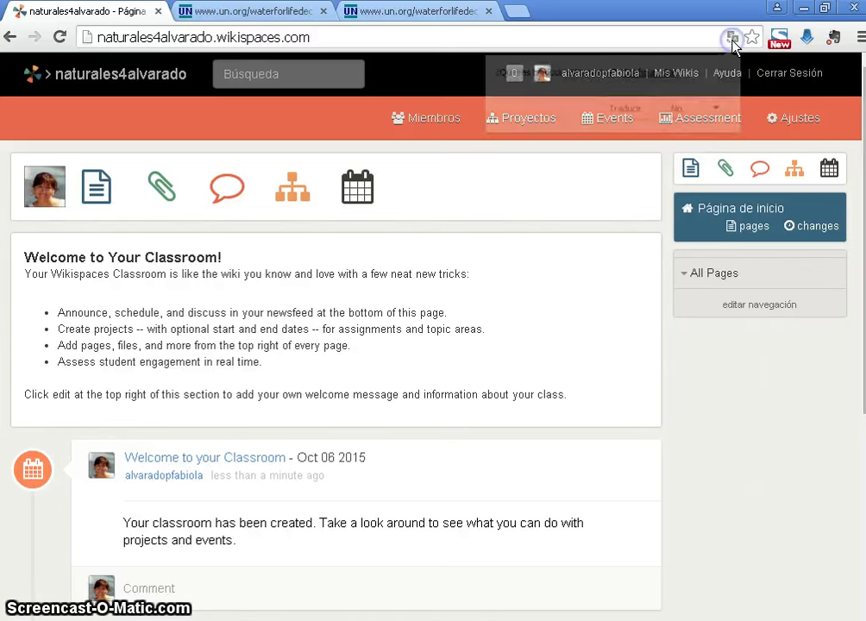
{"action": "left_click", "coordinate": [626, 107]}
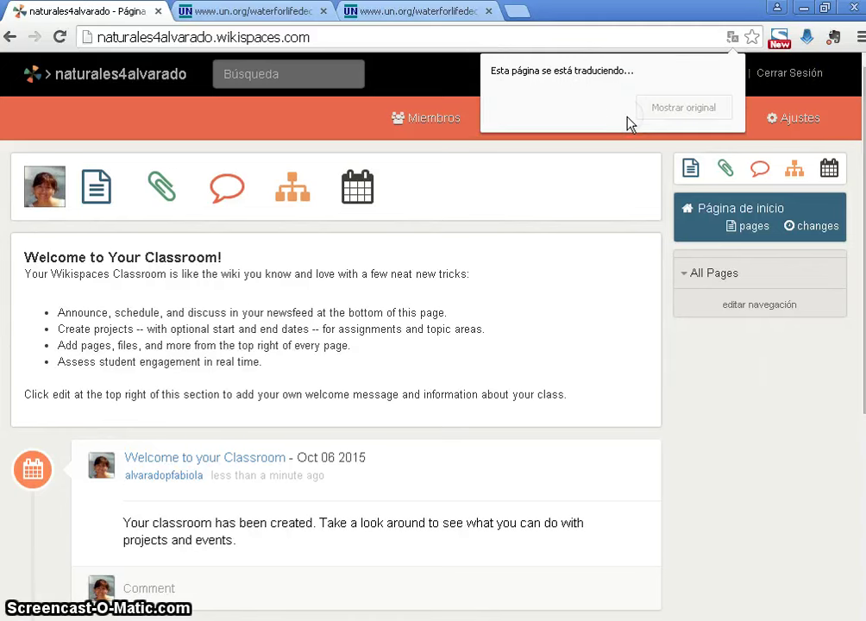
{"action": "left_click", "coordinate": [802, 95]}
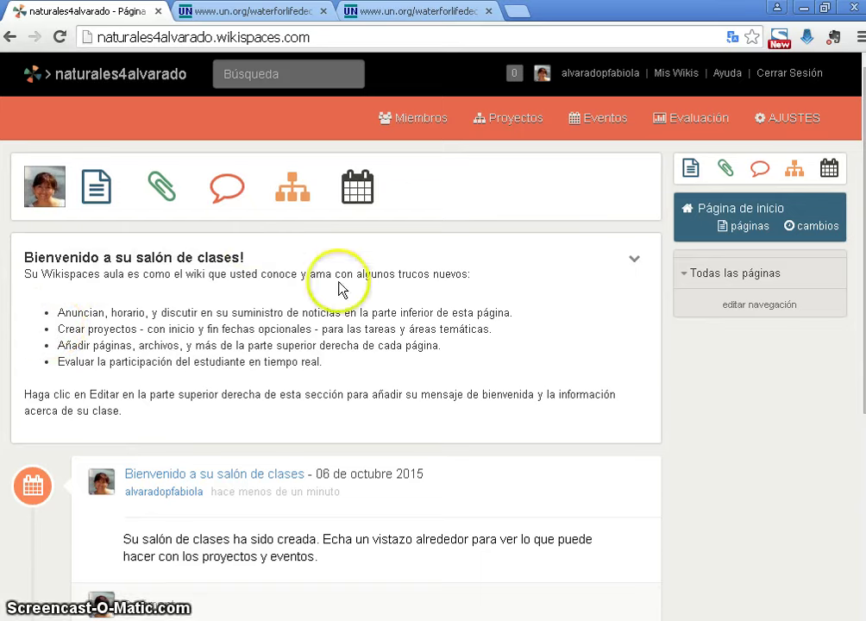
Scroll up and down the wiki home page to review it
{"action": "scroll", "coordinate": [858, 402], "scroll_direction": "down", "scroll_amount": 4}
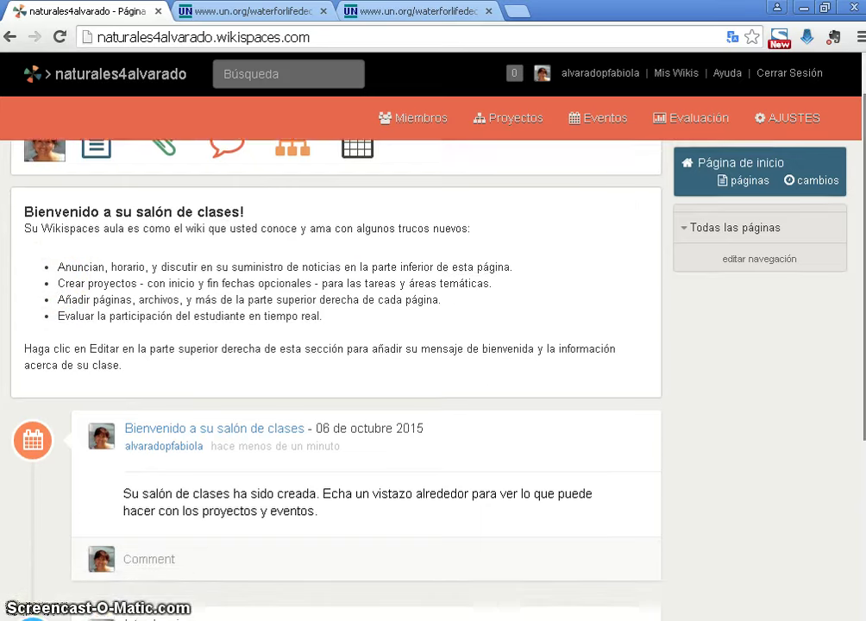
{"action": "scroll", "coordinate": [861, 432], "scroll_direction": "up", "scroll_amount": 3}
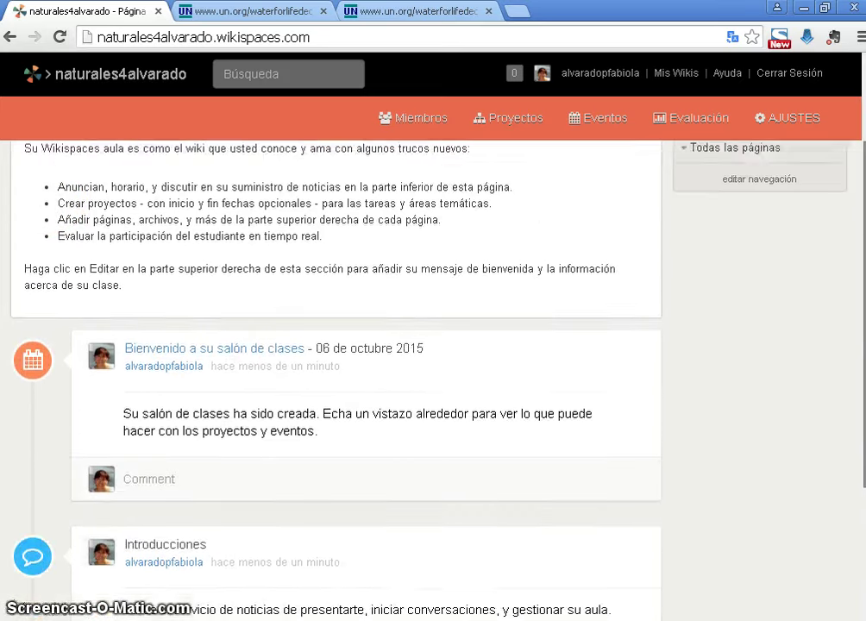
{"action": "scroll", "coordinate": [861, 432], "scroll_direction": "down", "scroll_amount": 2}
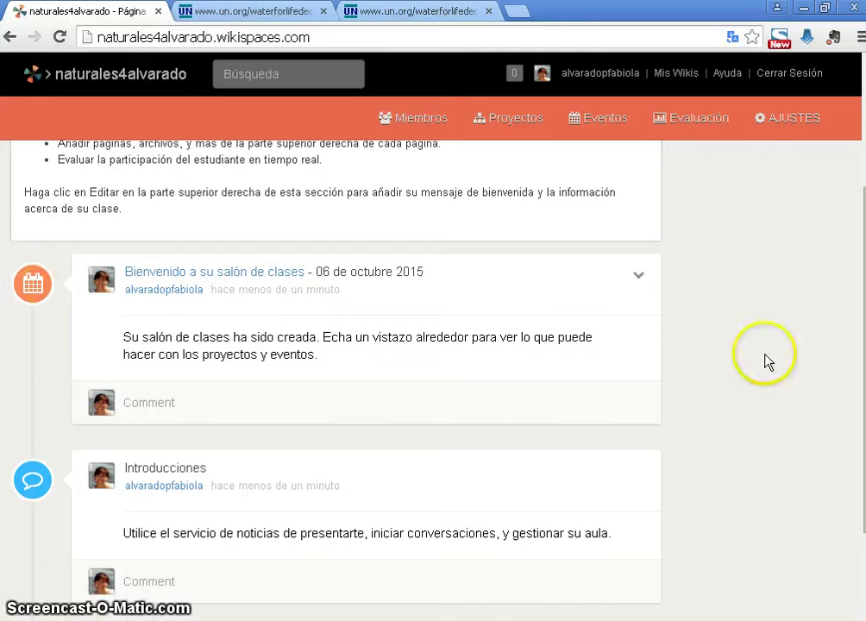
{"action": "scroll", "coordinate": [336, 345], "scroll_direction": "up", "scroll_amount": 3}
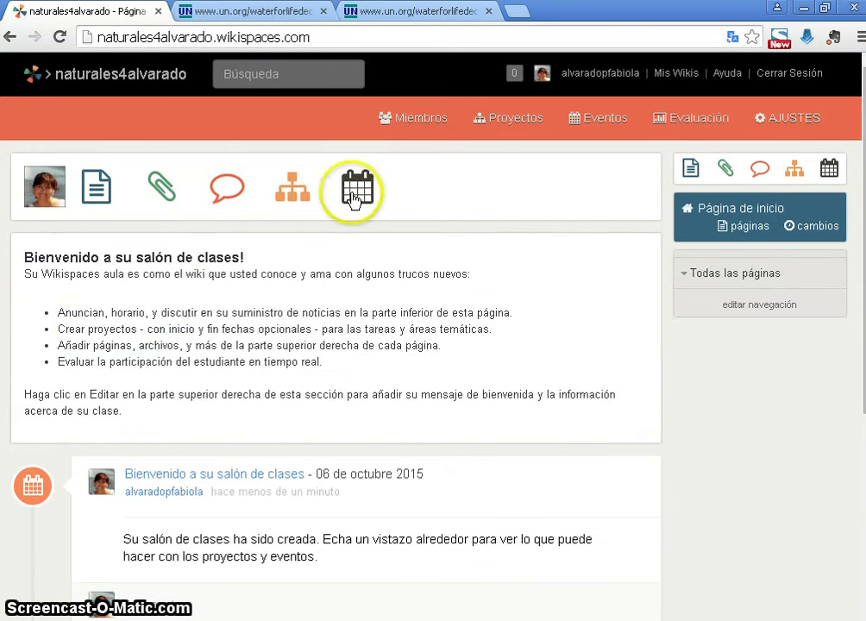
{"action": "scroll", "coordinate": [388, 426], "scroll_direction": "down", "scroll_amount": 2}
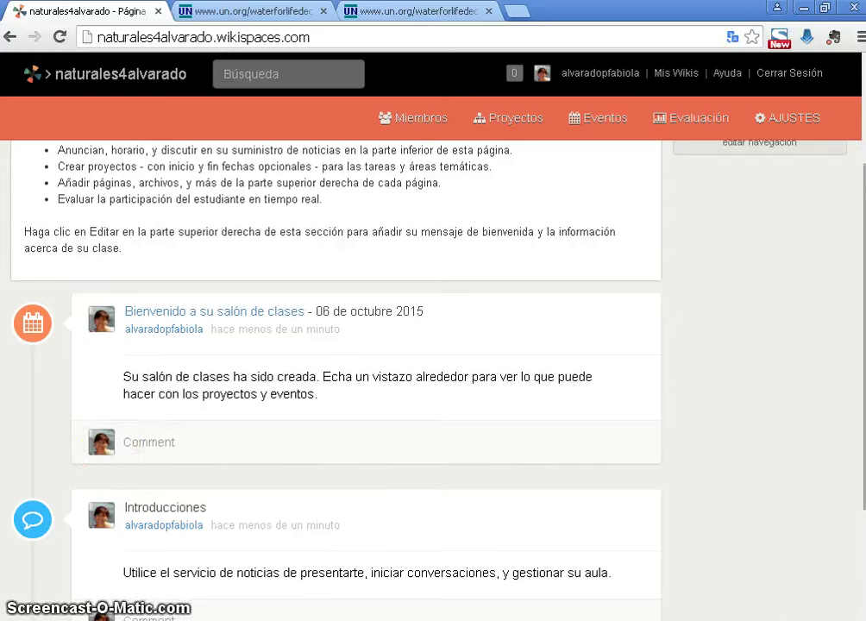
{"action": "scroll", "coordinate": [777, 164], "scroll_direction": "up", "scroll_amount": 2}
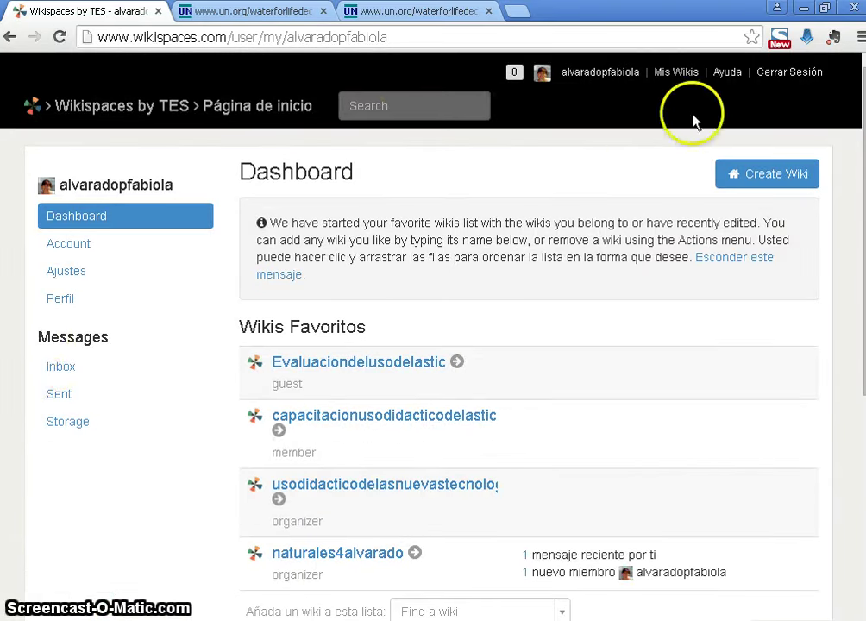
Go from Account back to the dashboard, open naturales4alvarado from Mis Wikis, and translate it
{"action": "left_click", "coordinate": [69, 250]}
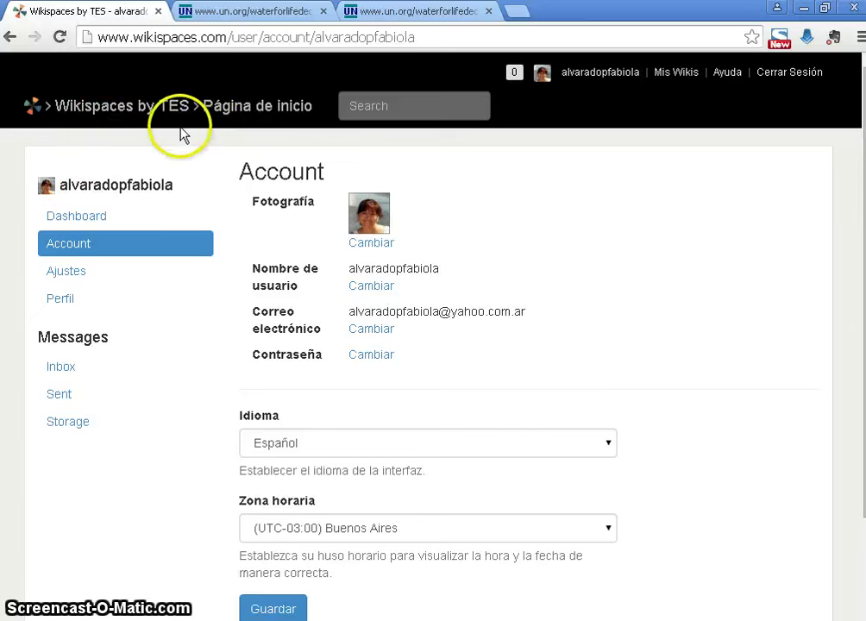
{"action": "left_click", "coordinate": [252, 113]}
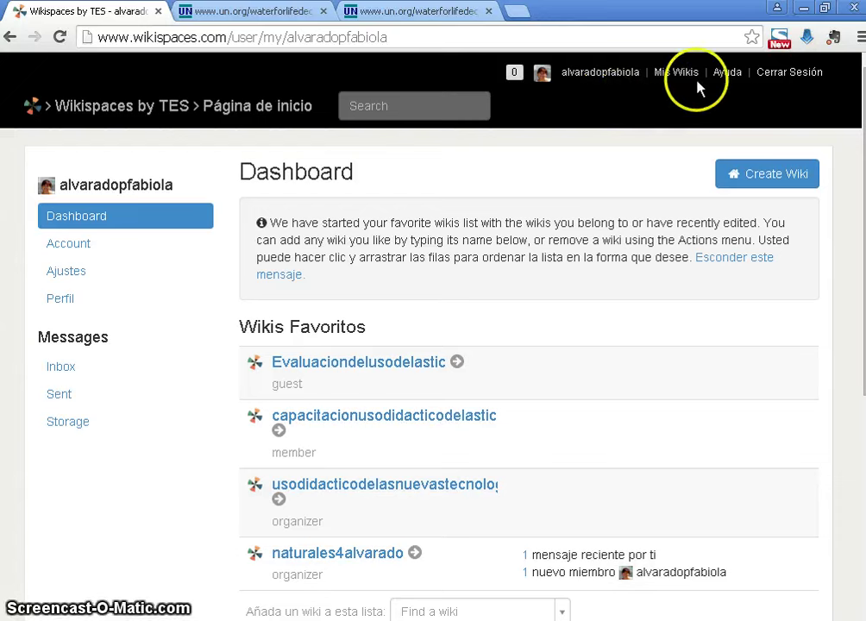
{"action": "left_click", "coordinate": [678, 72]}
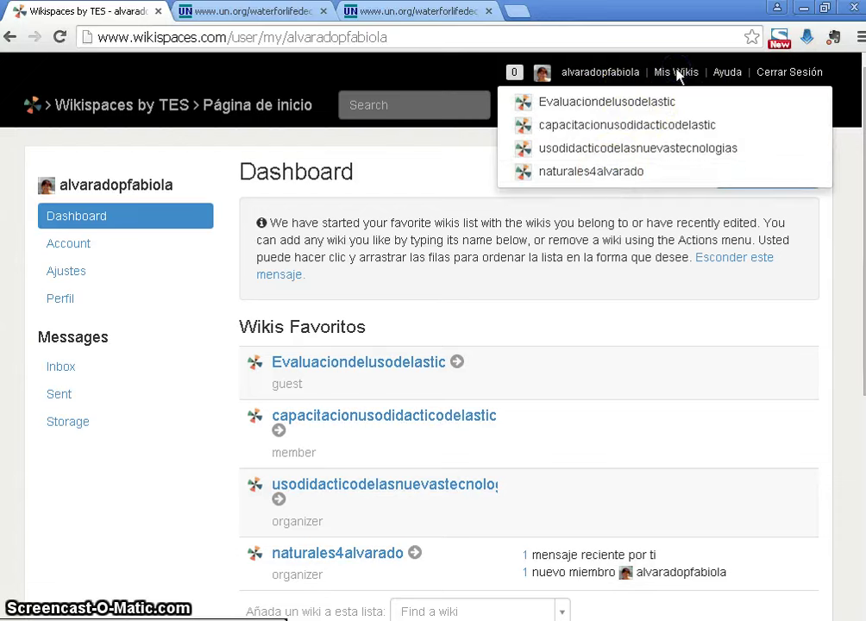
{"action": "left_click", "coordinate": [608, 172]}
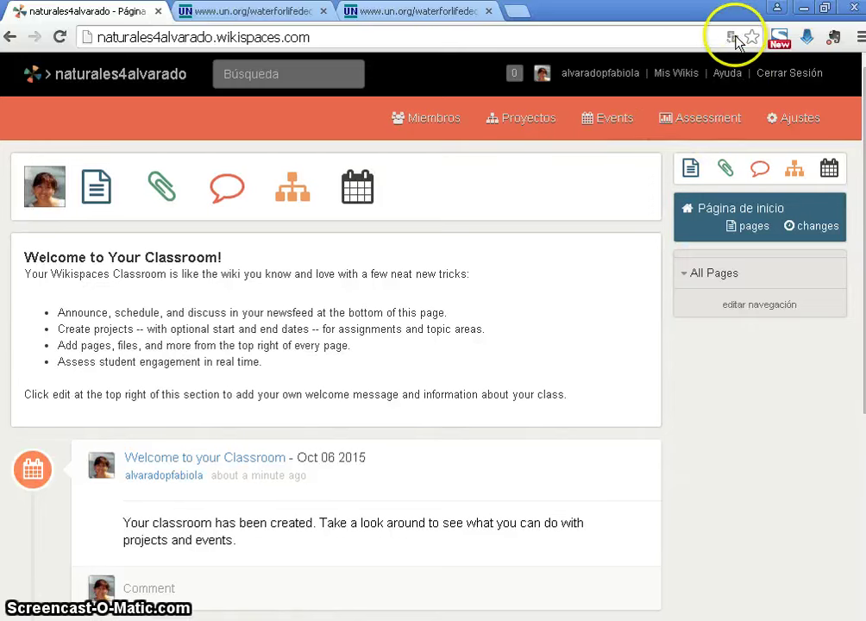
{"action": "left_click", "coordinate": [733, 38]}
{"action": "left_click", "coordinate": [643, 110]}
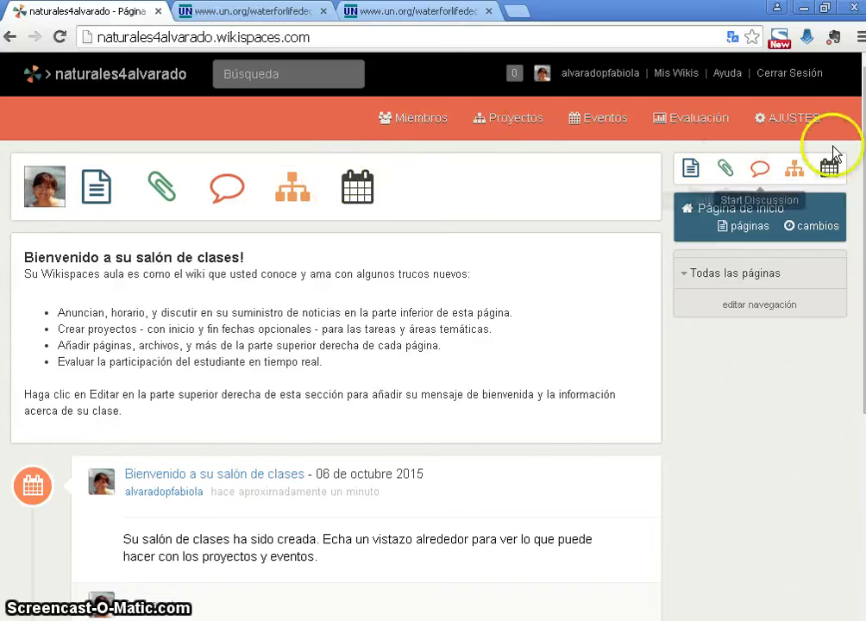
On Miembros, inspect the Invitar a personas form and its default message, then close it unsent
{"action": "left_click", "coordinate": [425, 127]}
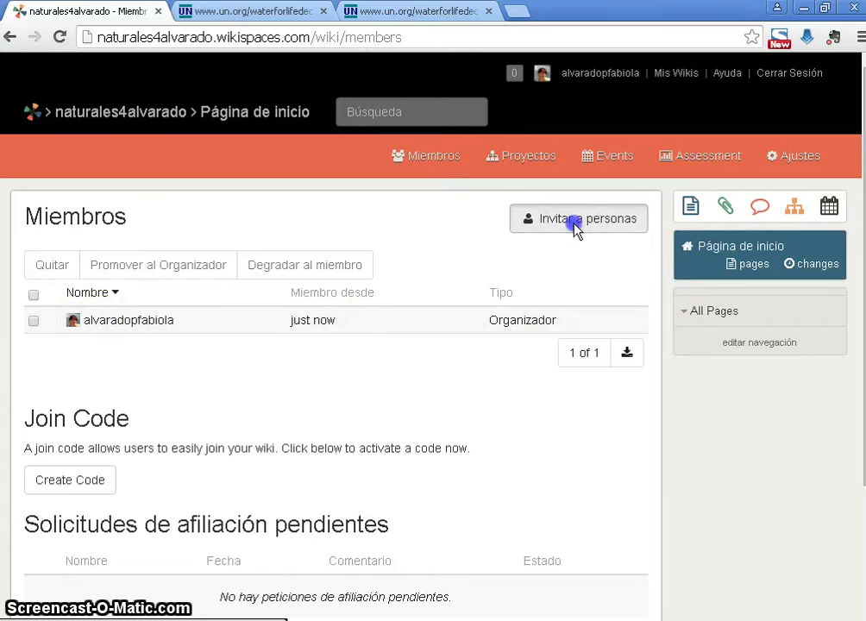
{"action": "left_click", "coordinate": [576, 226]}
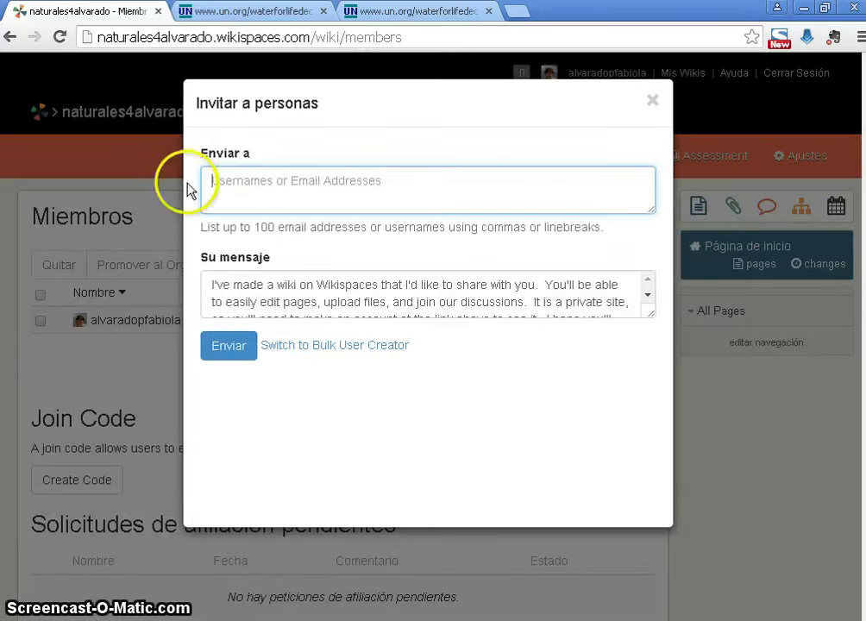
{"action": "left_click", "coordinate": [465, 187]}
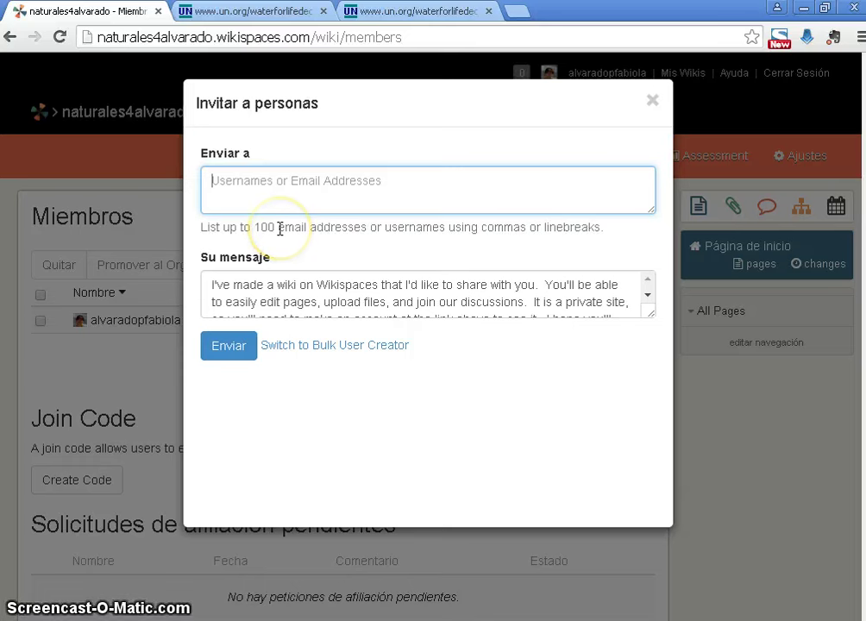
{"action": "double_click", "coordinate": [216, 284]}
{"action": "left_click_drag", "start_coordinate": [248, 284], "coordinate": [608, 373]}
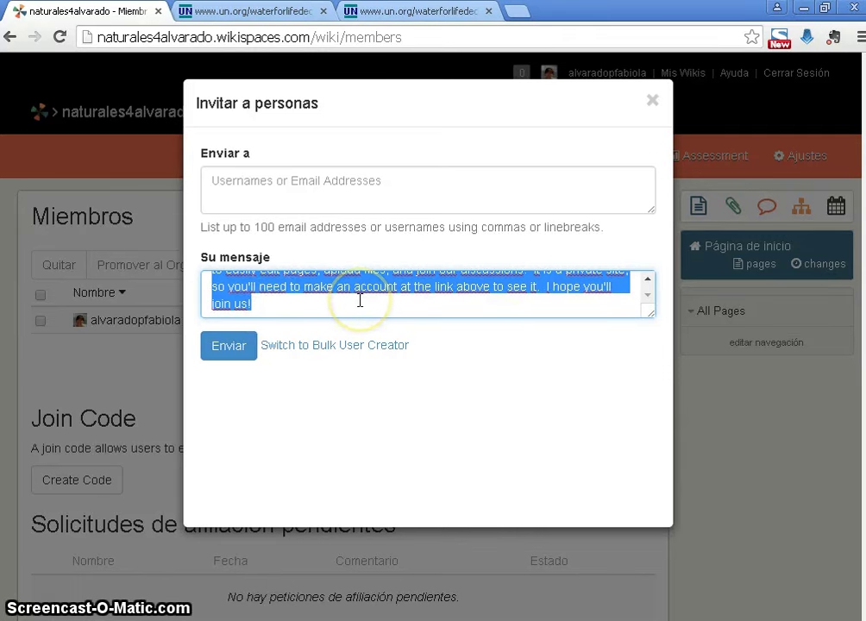
{"action": "mouse_move", "coordinate": [357, 300]}
{"action": "left_mouse_down"}
{"action": "mouse_move", "coordinate": [290, 301]}
{"action": "mouse_move", "coordinate": [348, 303]}
{"action": "mouse_move", "coordinate": [359, 290]}
{"action": "left_mouse_up"}
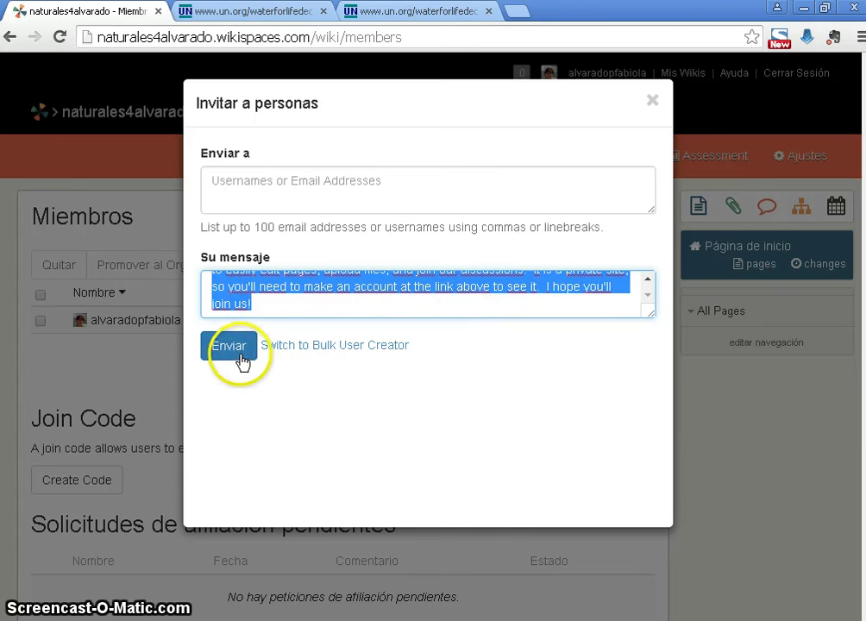
{"action": "left_click", "coordinate": [659, 106]}
{"action": "left_click", "coordinate": [651, 105]}
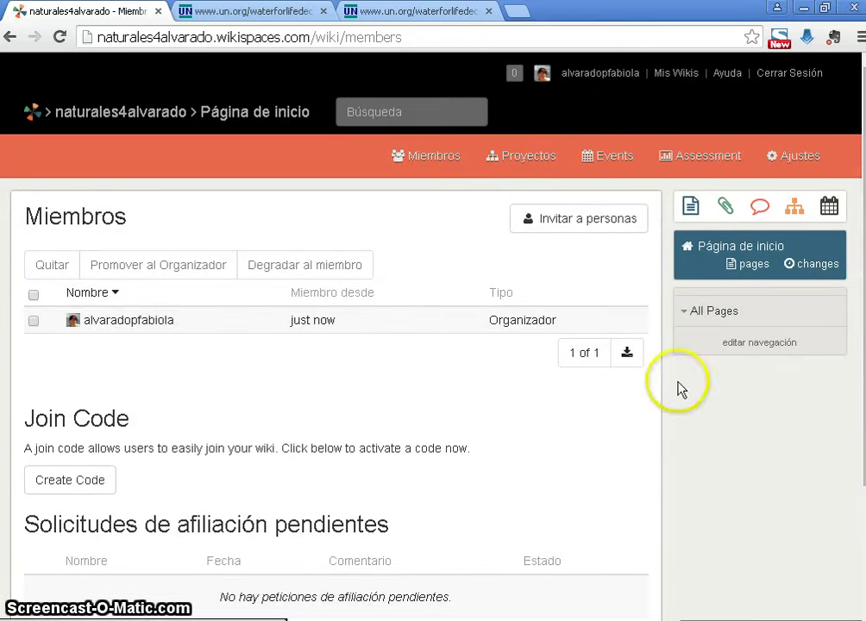
Scroll down and back up through the Miembros page
{"action": "scroll", "coordinate": [337, 388], "scroll_direction": "down", "scroll_amount": 2}
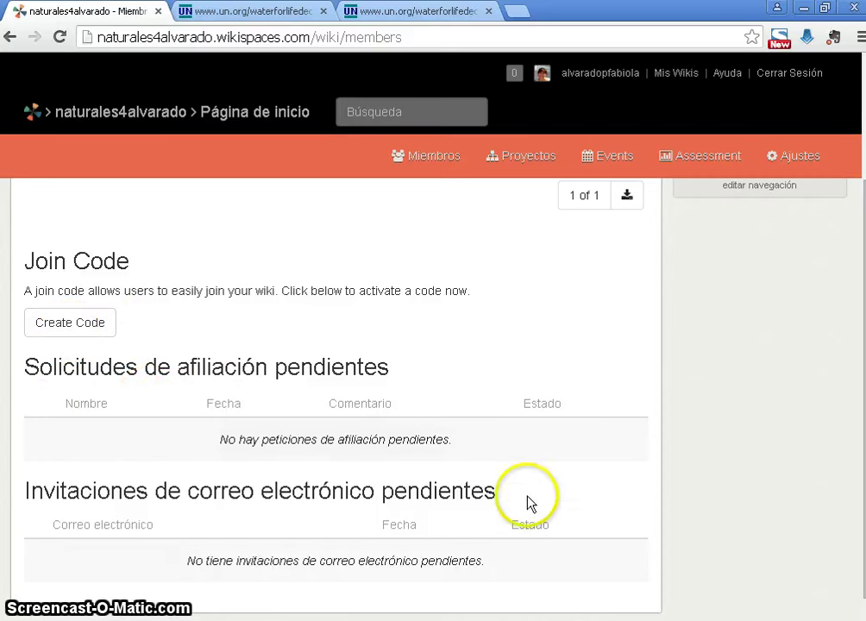
{"action": "scroll", "coordinate": [586, 492], "scroll_direction": "up", "scroll_amount": 2}
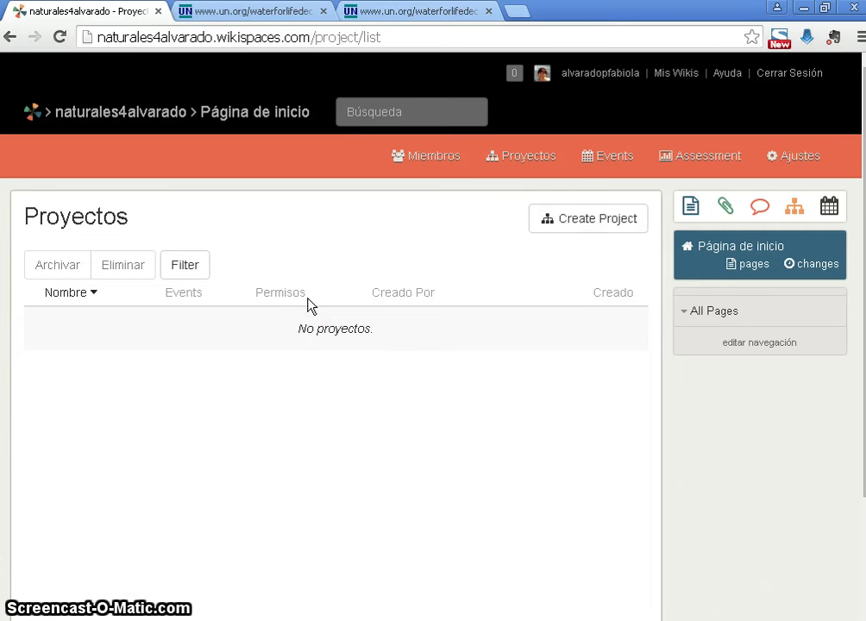
Open the wiki's Events calendar and look through the October 2015 month
{"action": "left_click", "coordinate": [618, 161]}
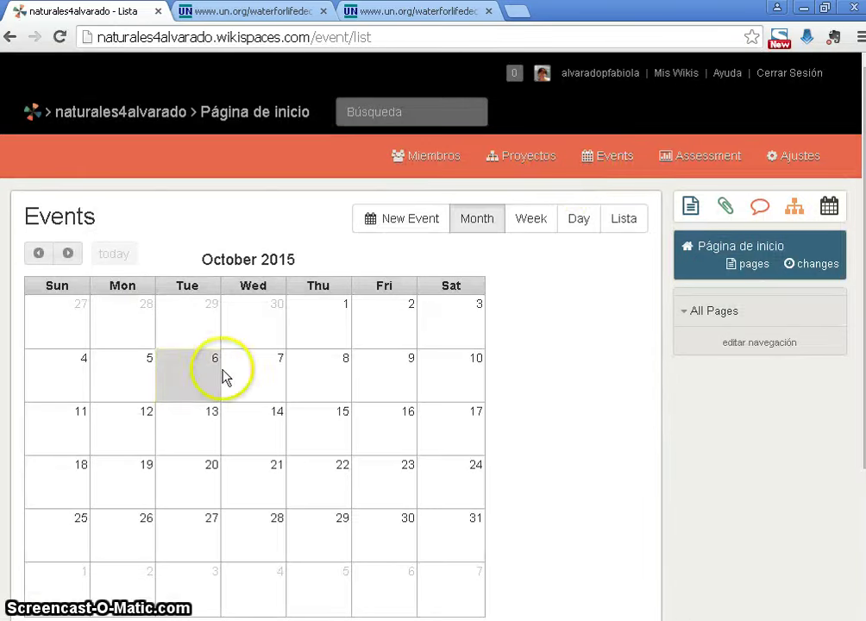
{"action": "scroll", "coordinate": [431, 389], "scroll_direction": "down", "scroll_amount": 1}
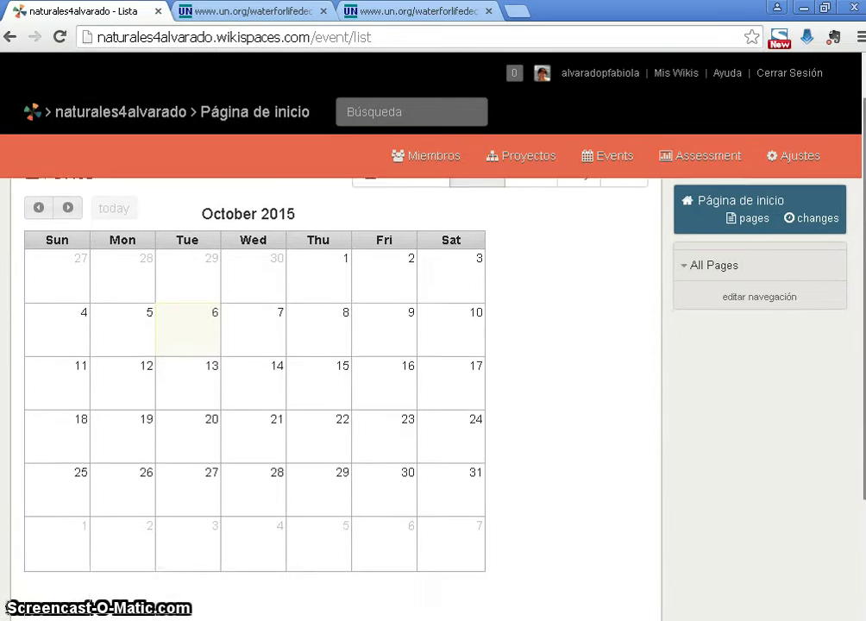
{"action": "scroll", "coordinate": [345, 388], "scroll_direction": "down", "scroll_amount": 2}
{"action": "scroll", "coordinate": [345, 388], "scroll_direction": "up", "scroll_amount": 3}
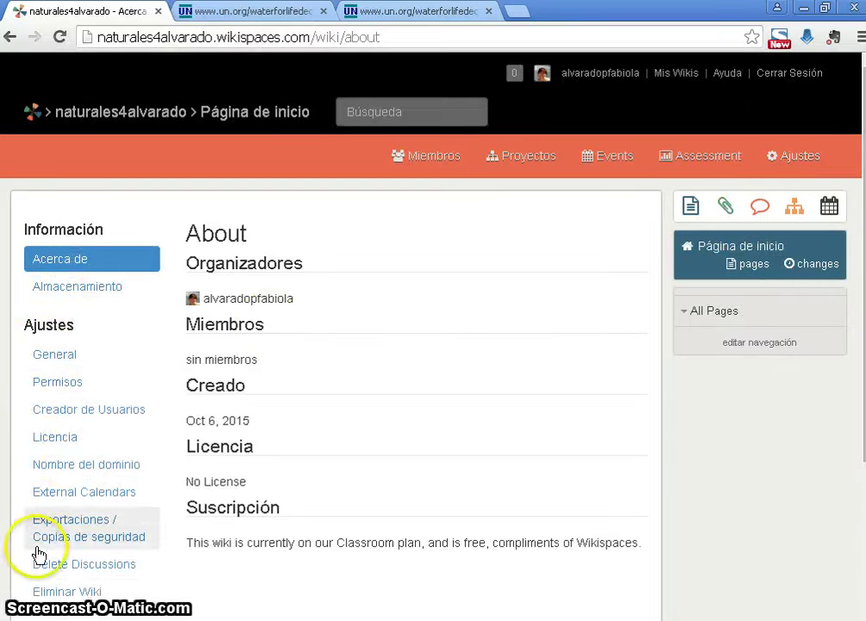
Leave the About settings page and return to the naturales4alvarado home page
{"action": "scroll", "coordinate": [709, 455], "scroll_direction": "down", "scroll_amount": 3}
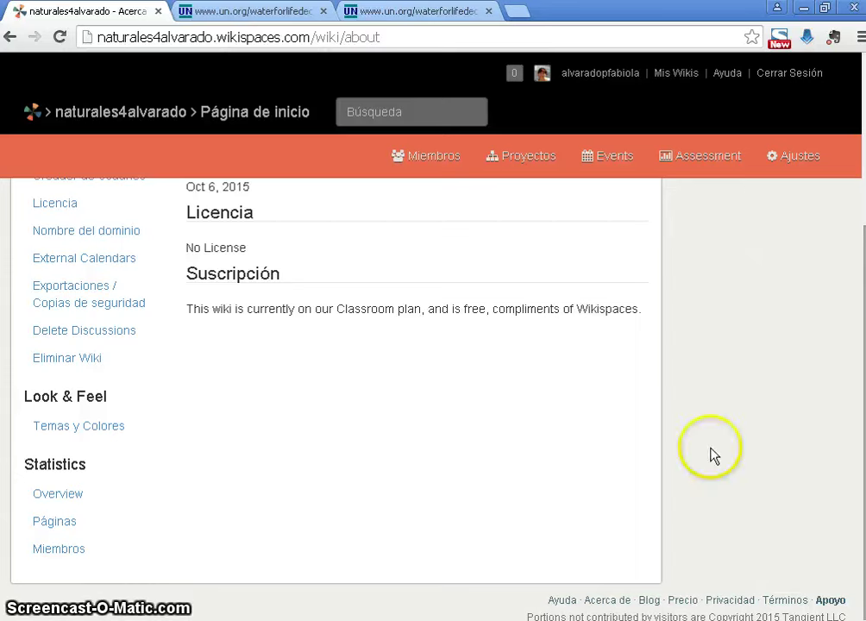
{"action": "scroll", "coordinate": [431, 388], "scroll_direction": "up", "scroll_amount": 3}
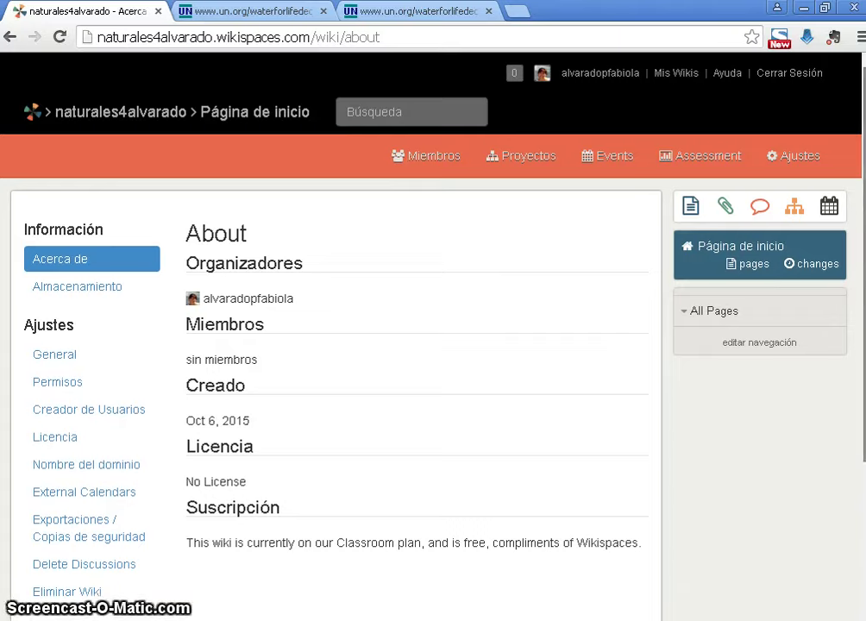
{"action": "mouse_move", "coordinate": [857, 313]}
{"action": "left_mouse_down"}
{"action": "mouse_move", "coordinate": [857, 437]}
{"action": "mouse_move", "coordinate": [856, 312]}
{"action": "left_mouse_up"}
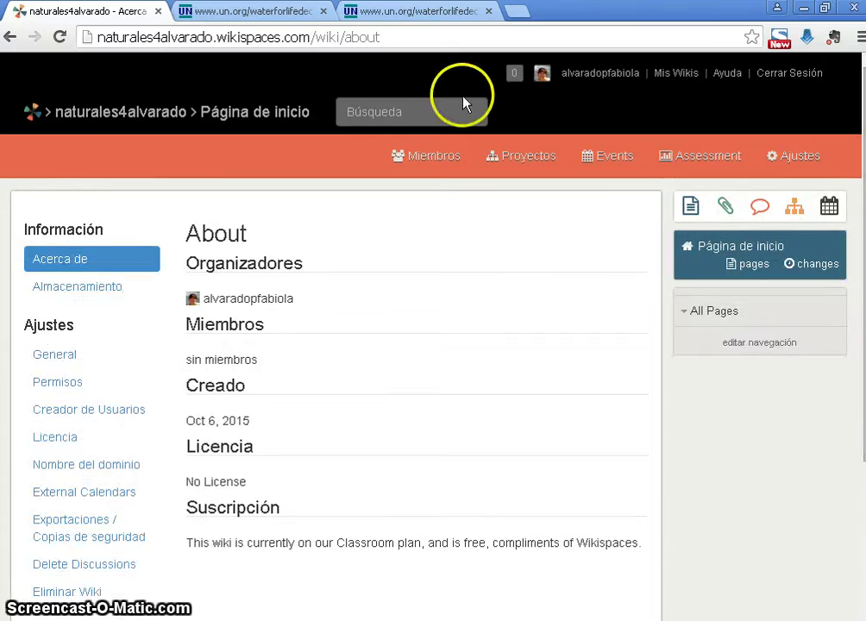
{"action": "left_click_drag", "start_coordinate": [78, 112], "coordinate": [86, 119]}
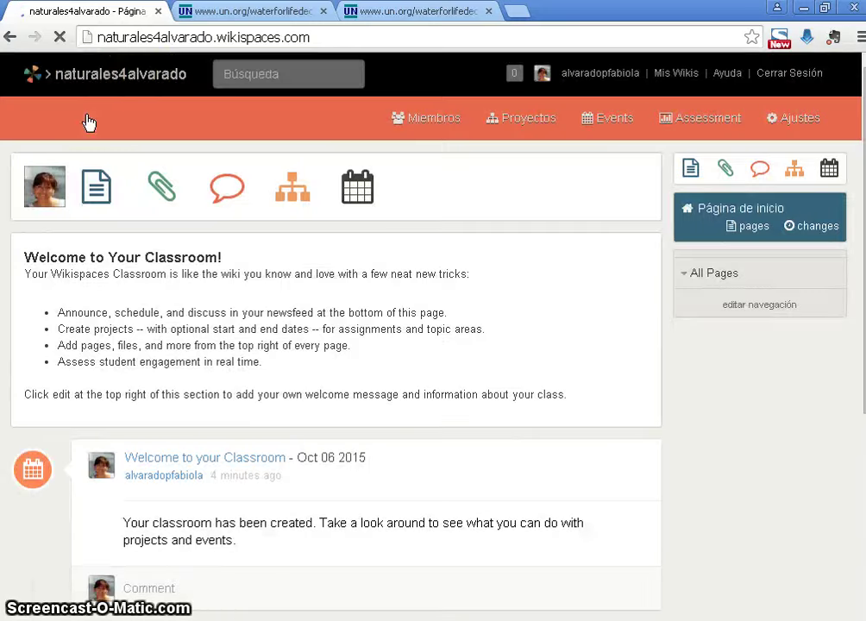
{"action": "left_click_drag", "start_coordinate": [136, 74], "coordinate": [112, 82]}
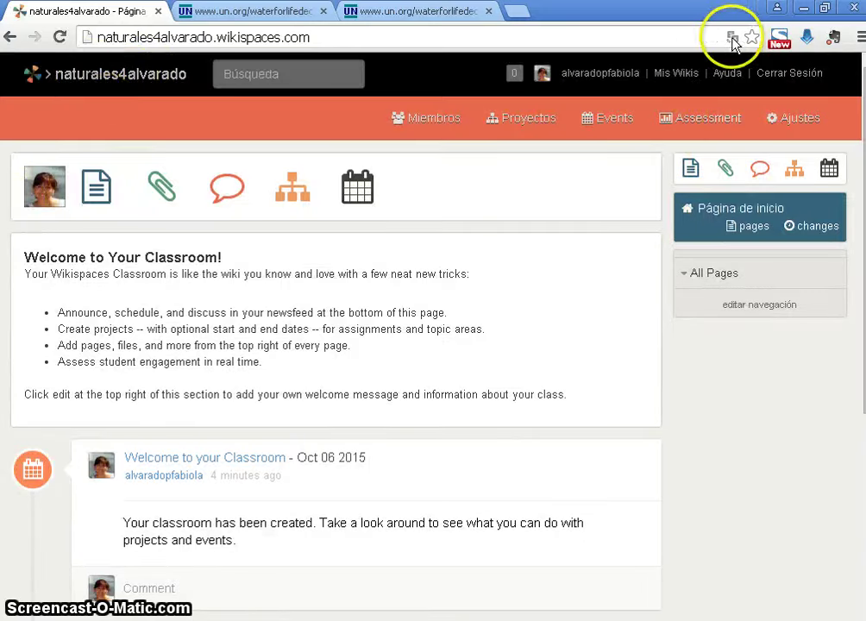
Translate the home page into Spanish with Chrome's translator and dismiss the notice
{"action": "left_click", "coordinate": [731, 39]}
{"action": "left_click", "coordinate": [635, 113]}
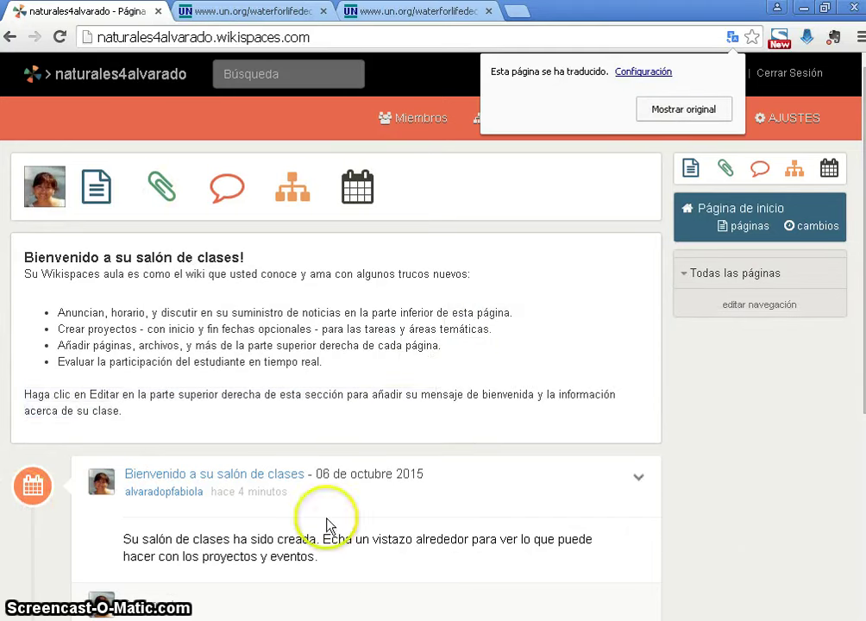
{"action": "left_click", "coordinate": [820, 515]}
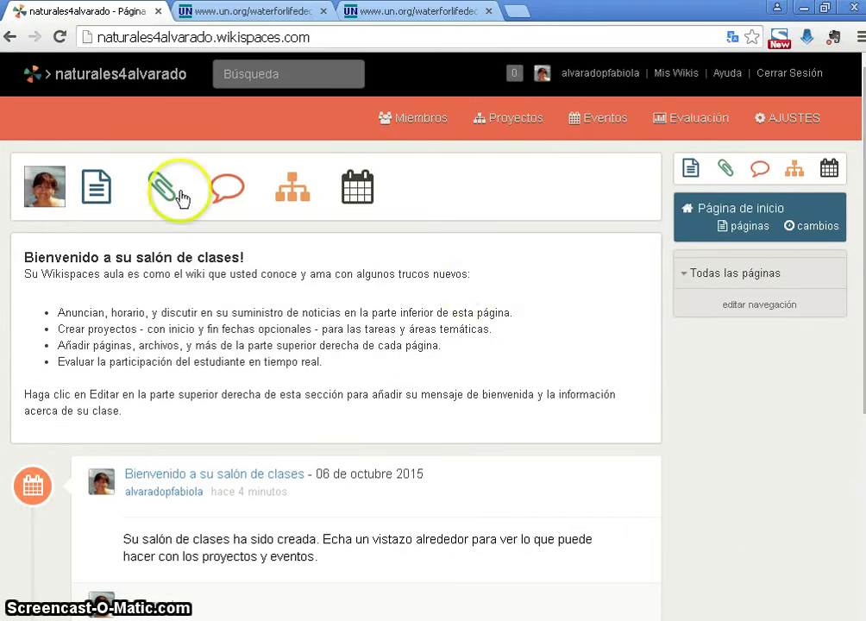